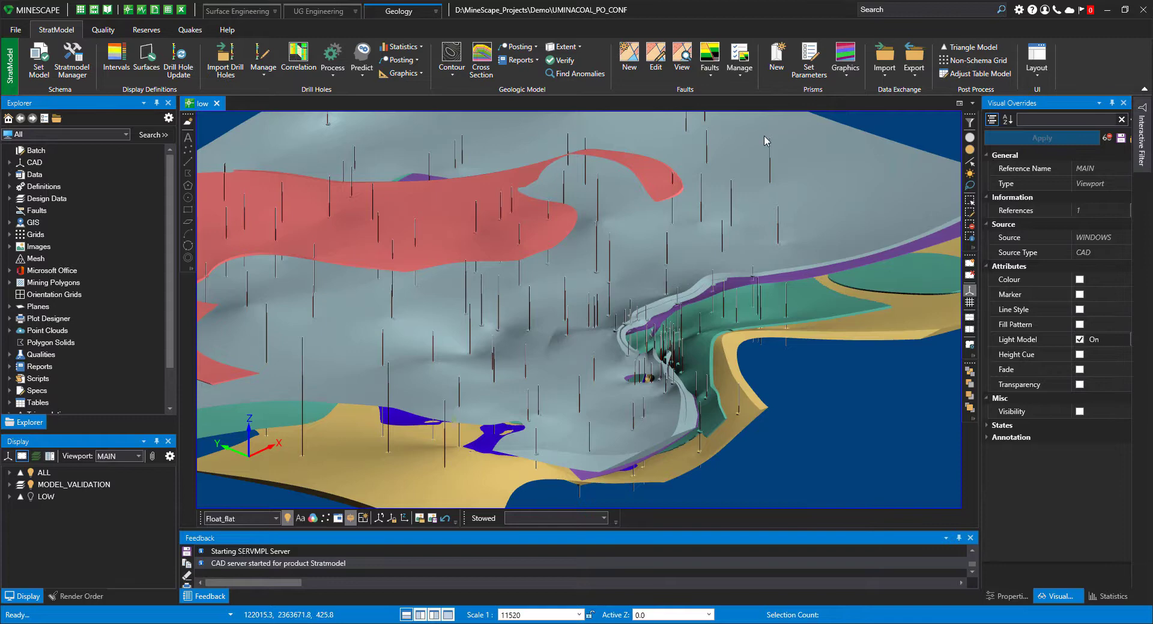
Fill in the prism export settings (schema umina_nat, GRID model, Medium smoothing), then close without exporting
left_click(774, 63)
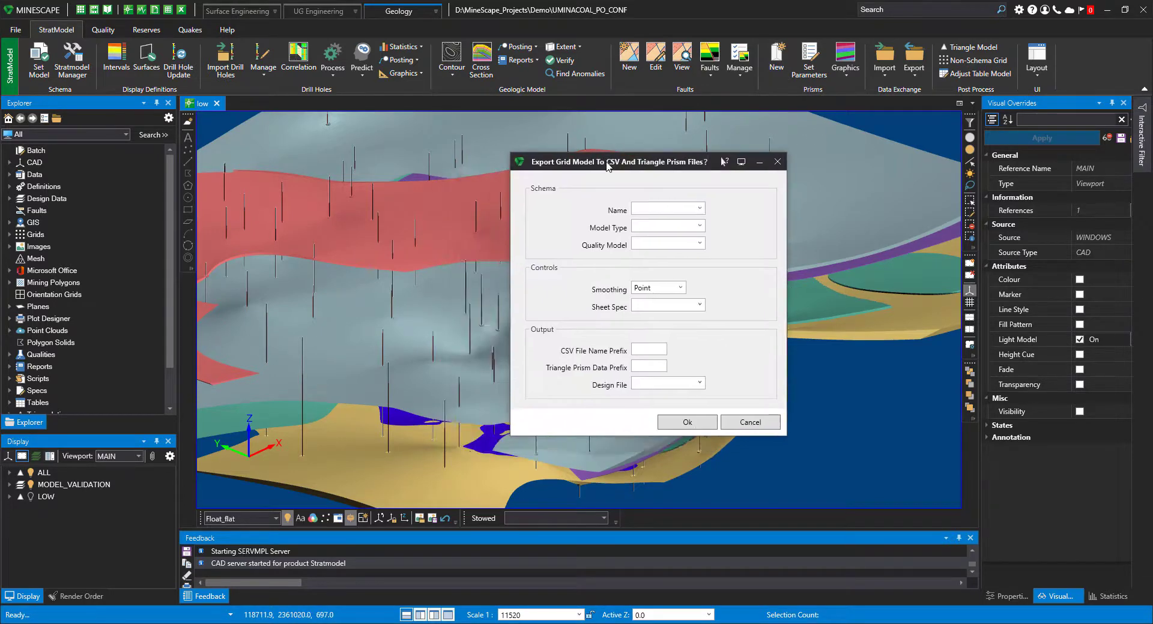
left_click(699, 209)
left_click(661, 222)
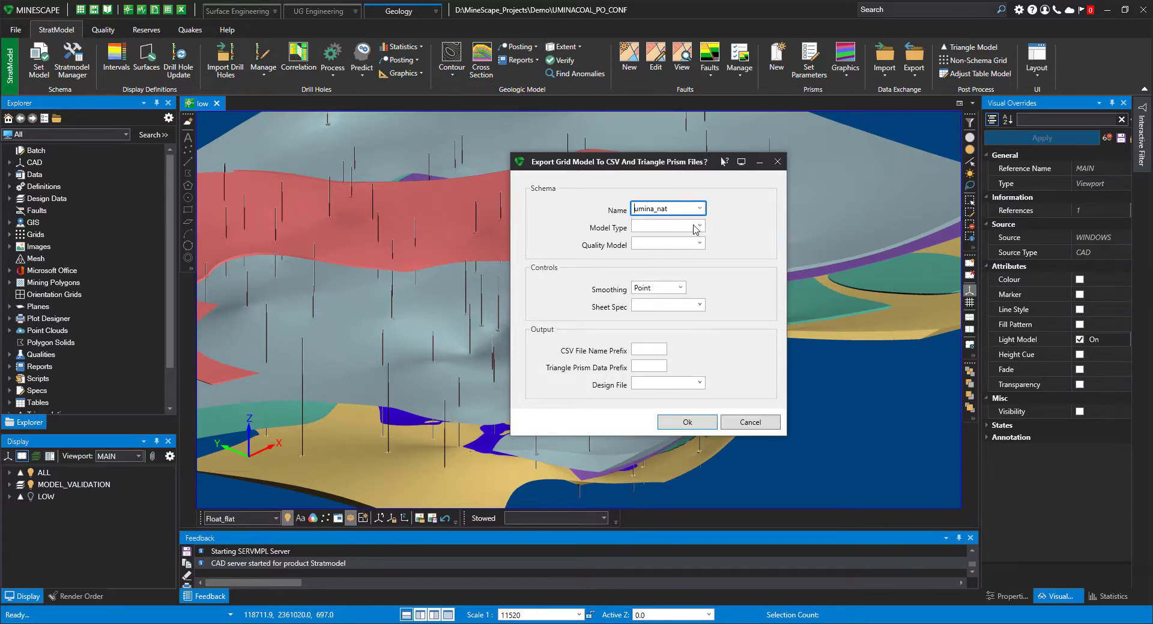
left_click(699, 225)
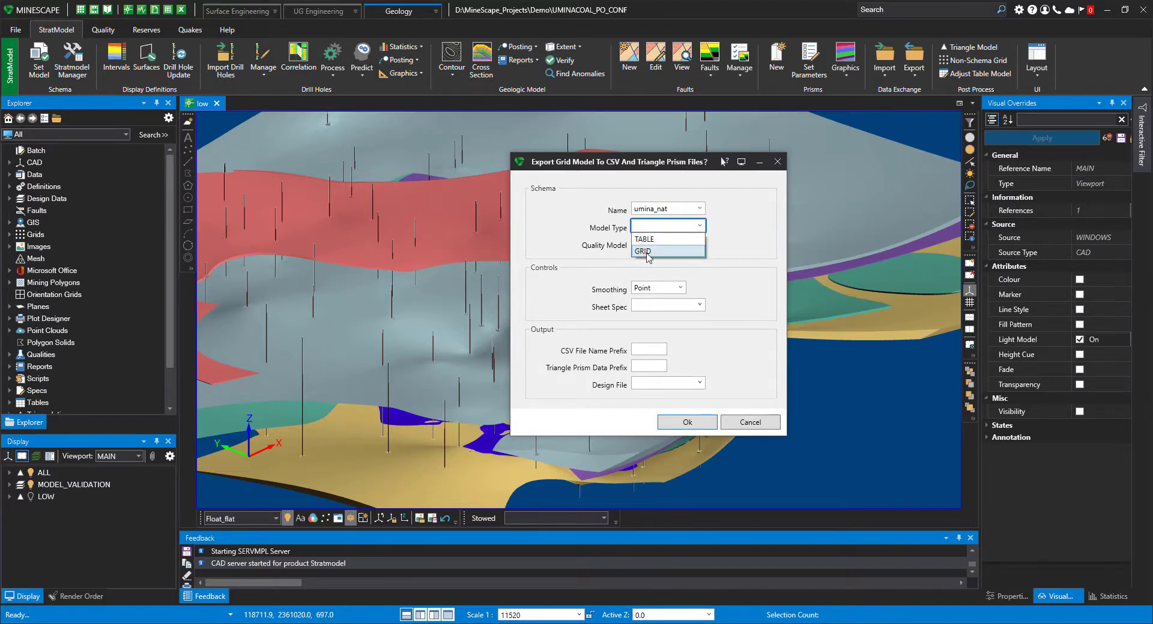
left_click(643, 253)
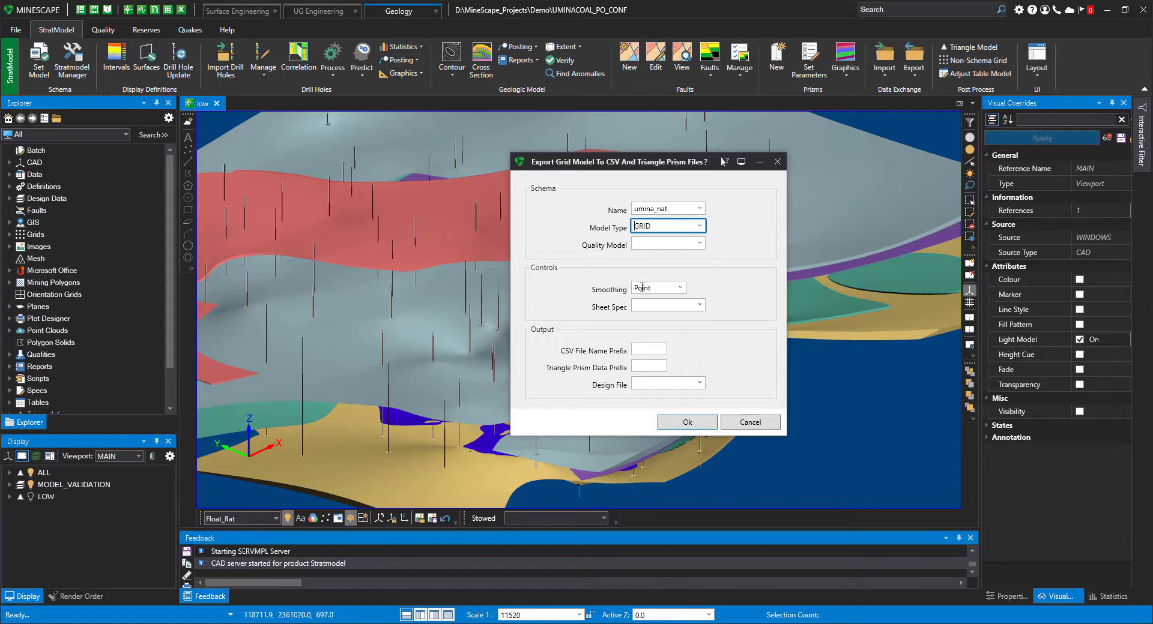
left_click(680, 288)
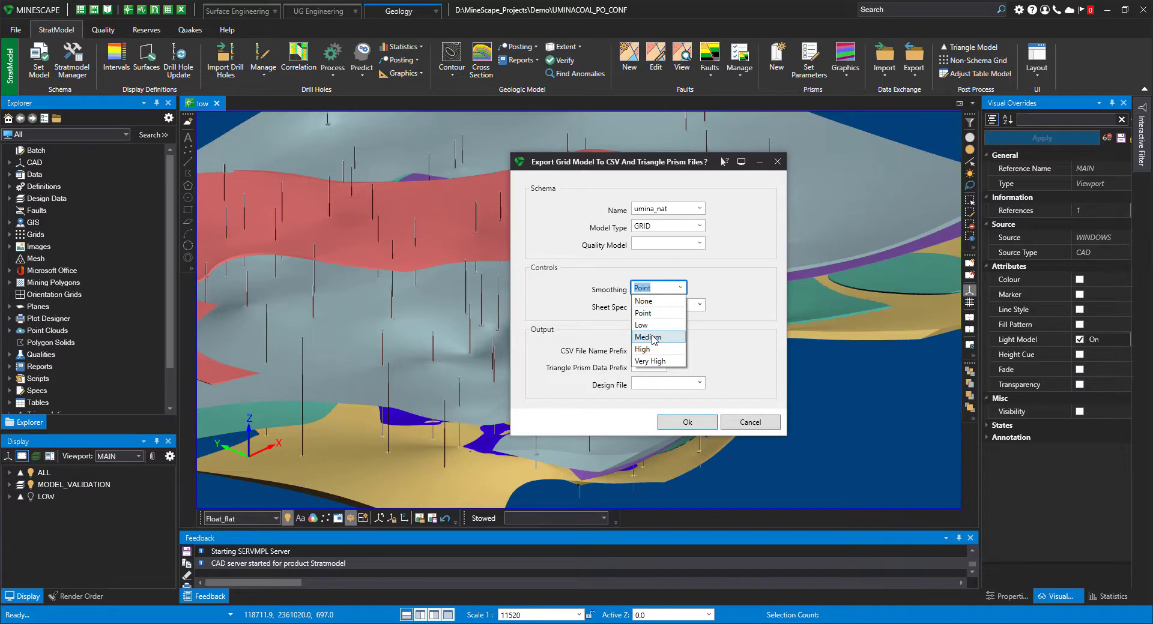
left_click(654, 338)
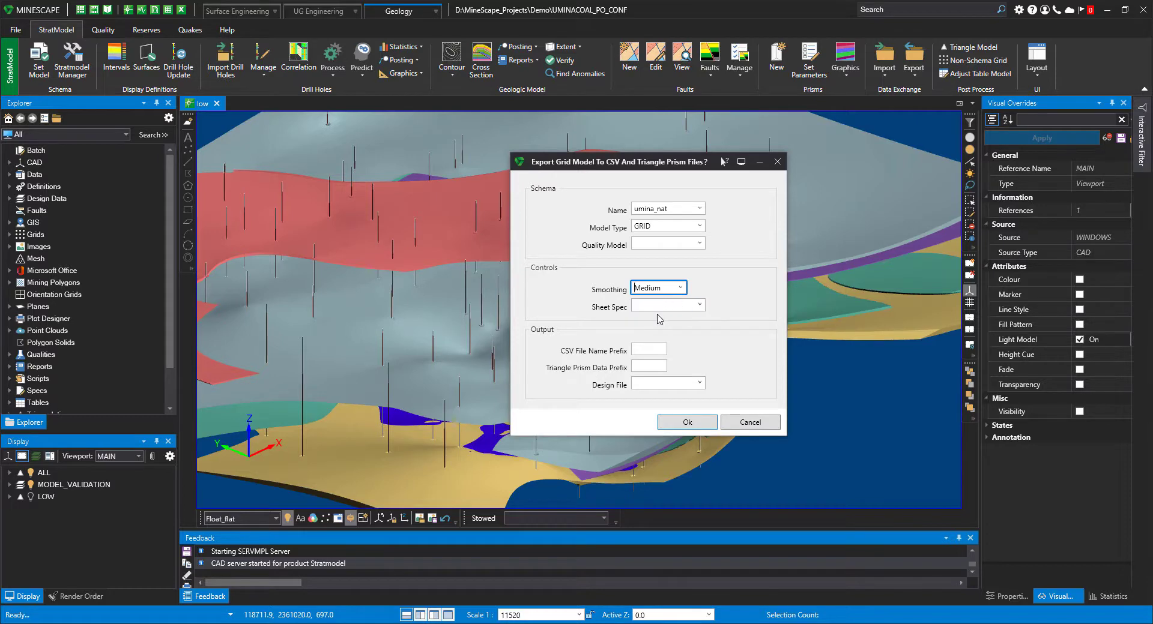
left_click(643, 347)
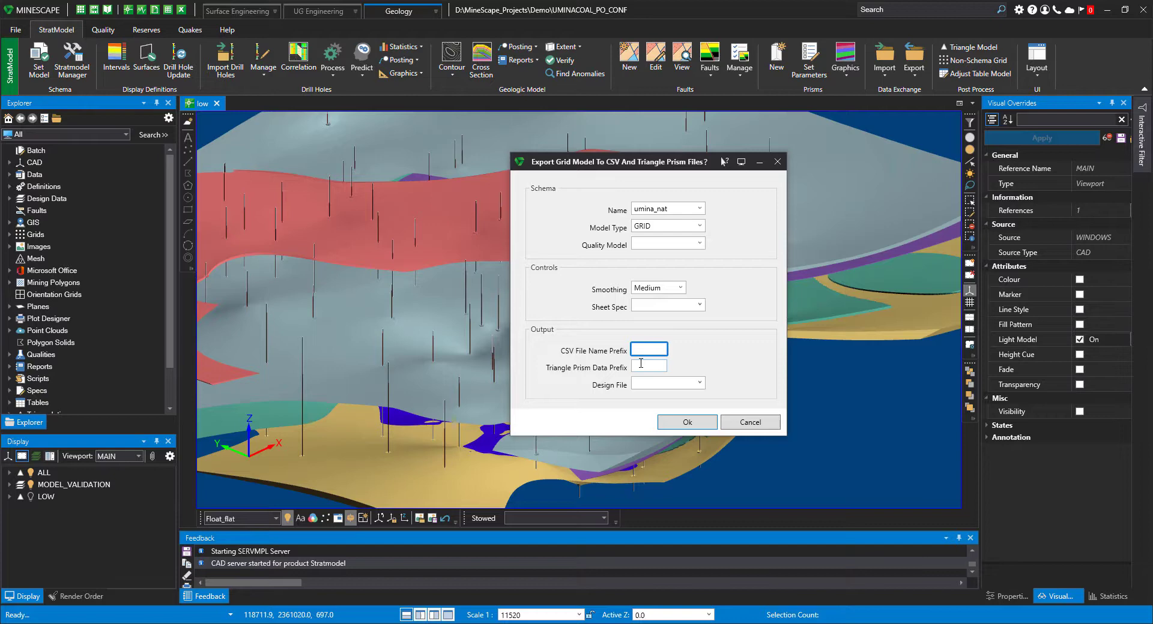
left_click(640, 366)
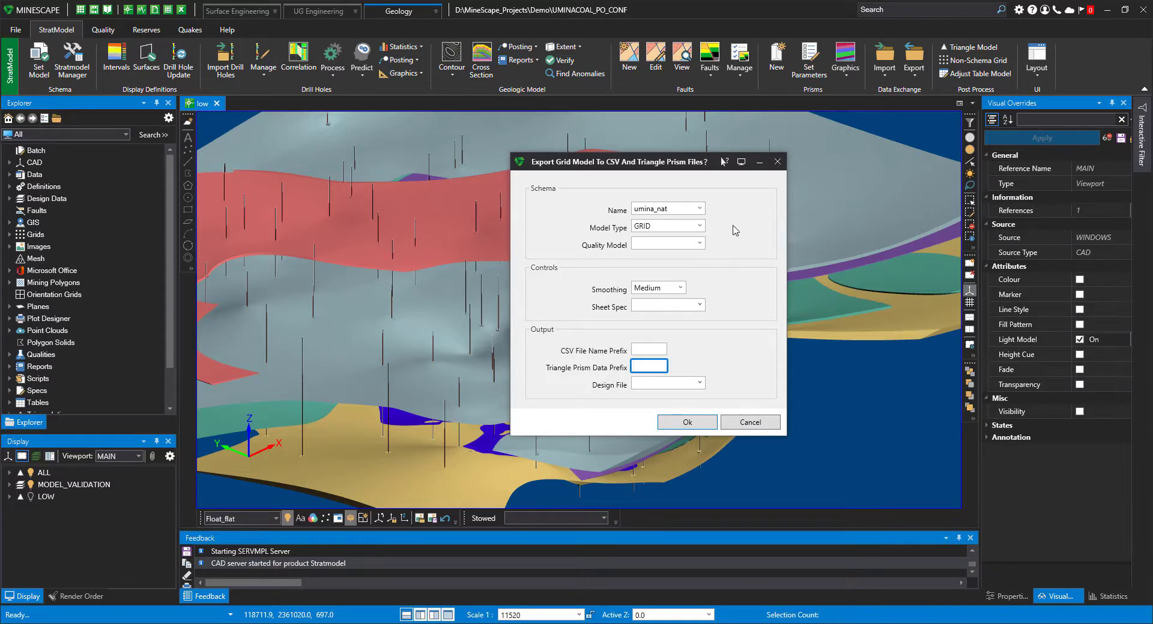
left_click(777, 162)
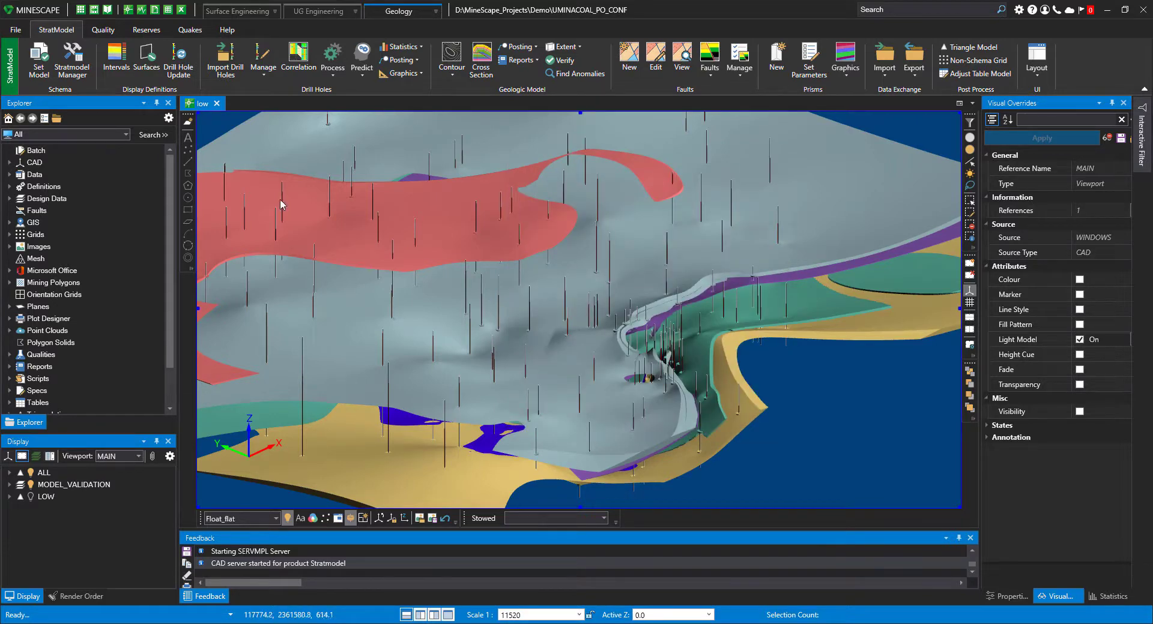
Select the ten exported PROX csv files in the file browser, then close it
left_click(67, 121)
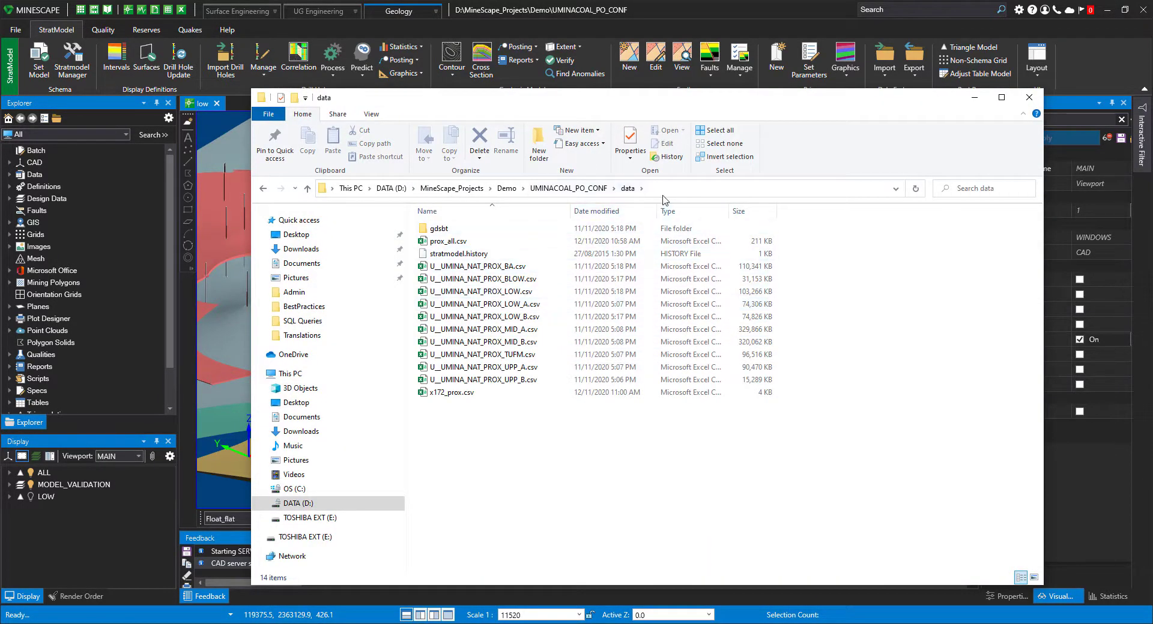
left_click(501, 266)
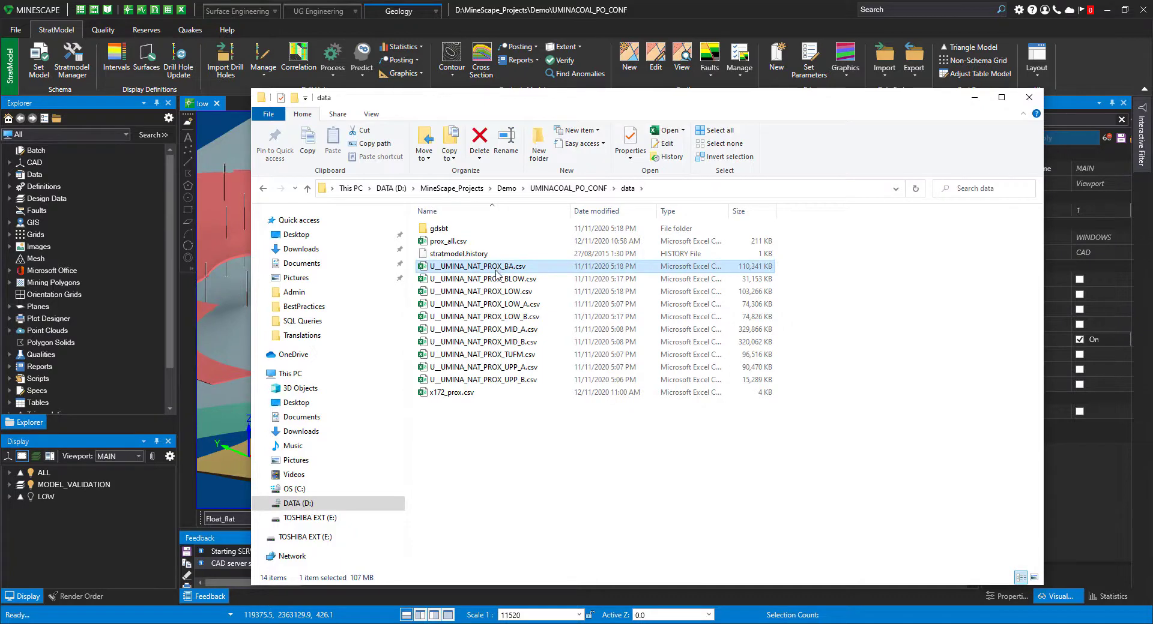
left_click(502, 379, "shift")
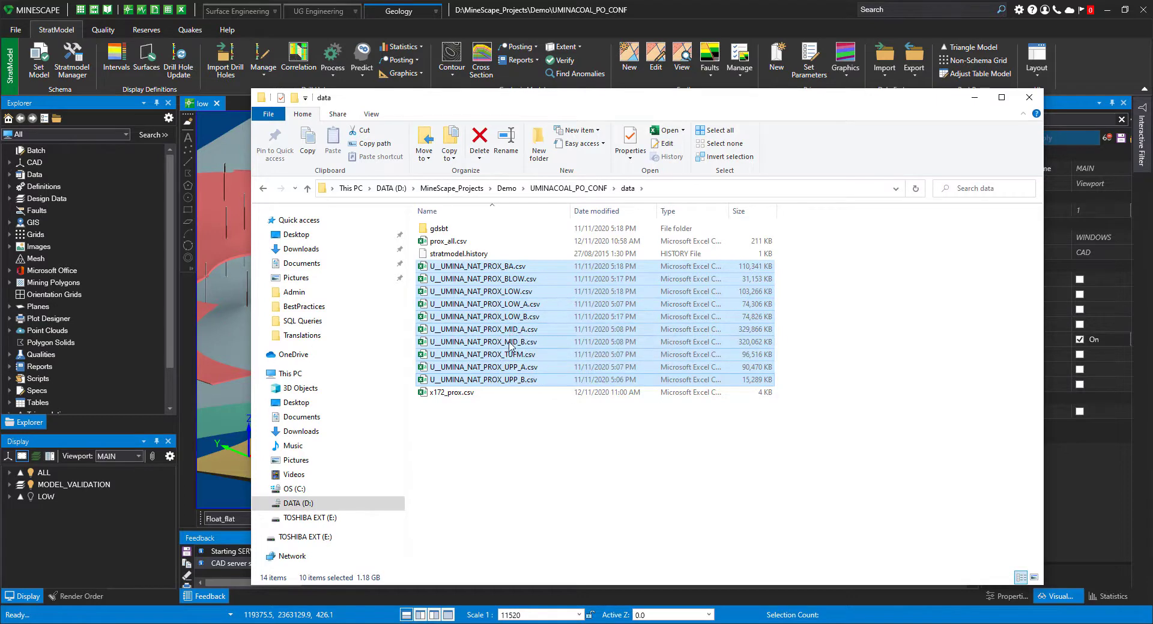
left_click(1029, 97)
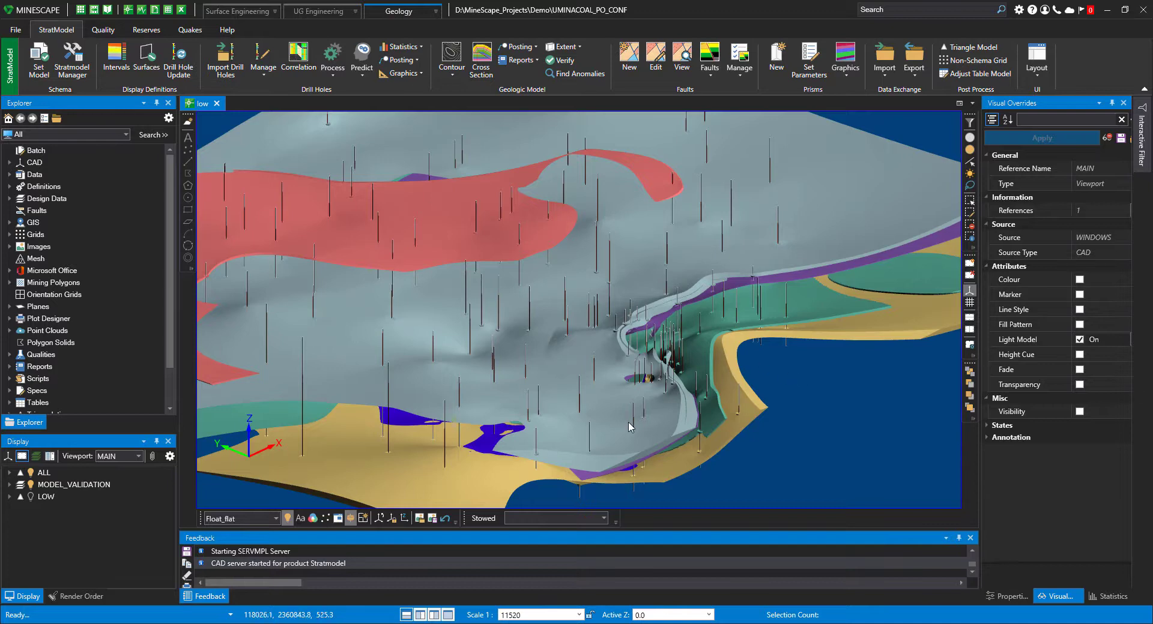
Zoom and orbit around the drill holes near the fault into an oblique overview
scroll(628, 427, "up", 1)
scroll(629, 427, "up", 10)
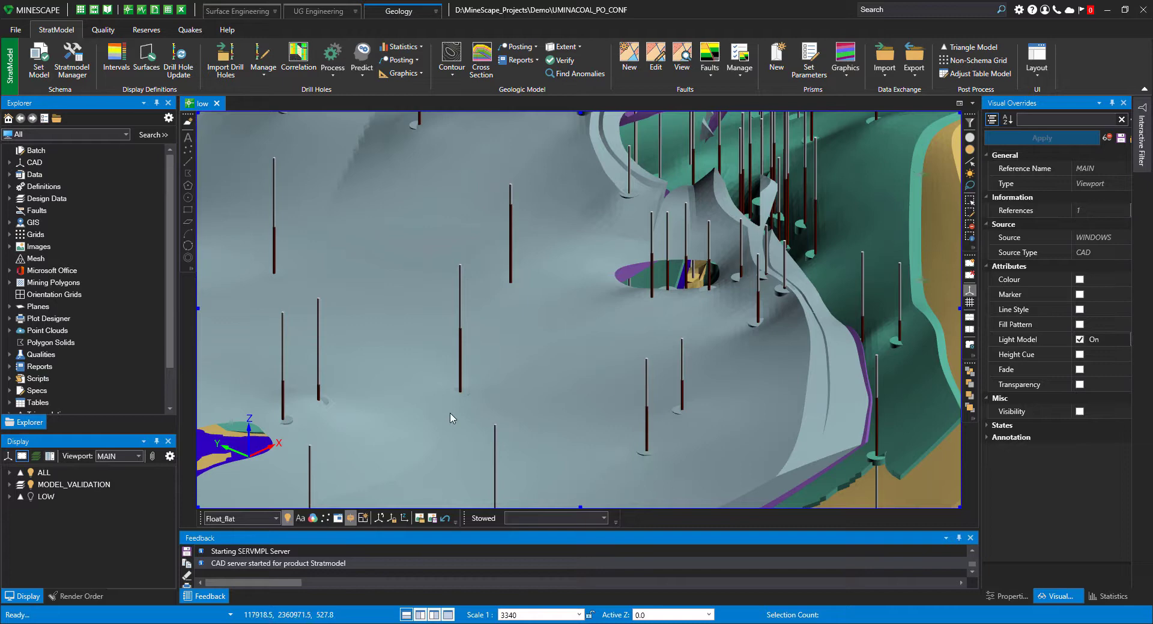
scroll(457, 399, "up", 2)
scroll(461, 393, "up", 1)
scroll(522, 390, "down", 3)
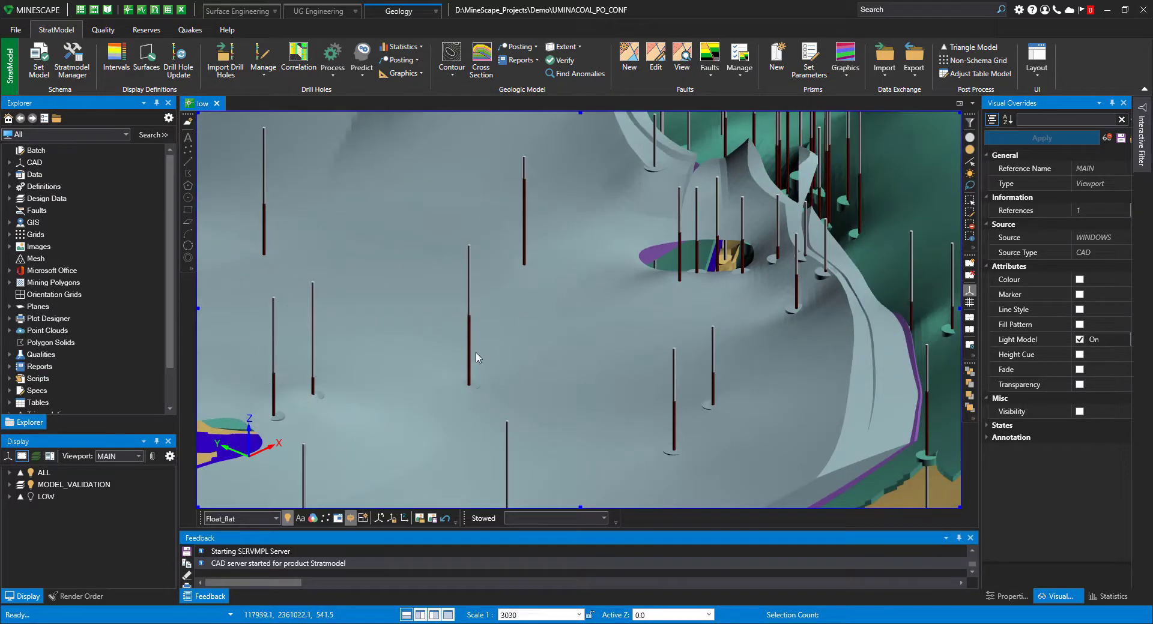
scroll(457, 372, "down", 3)
scroll(668, 218, "up", 4)
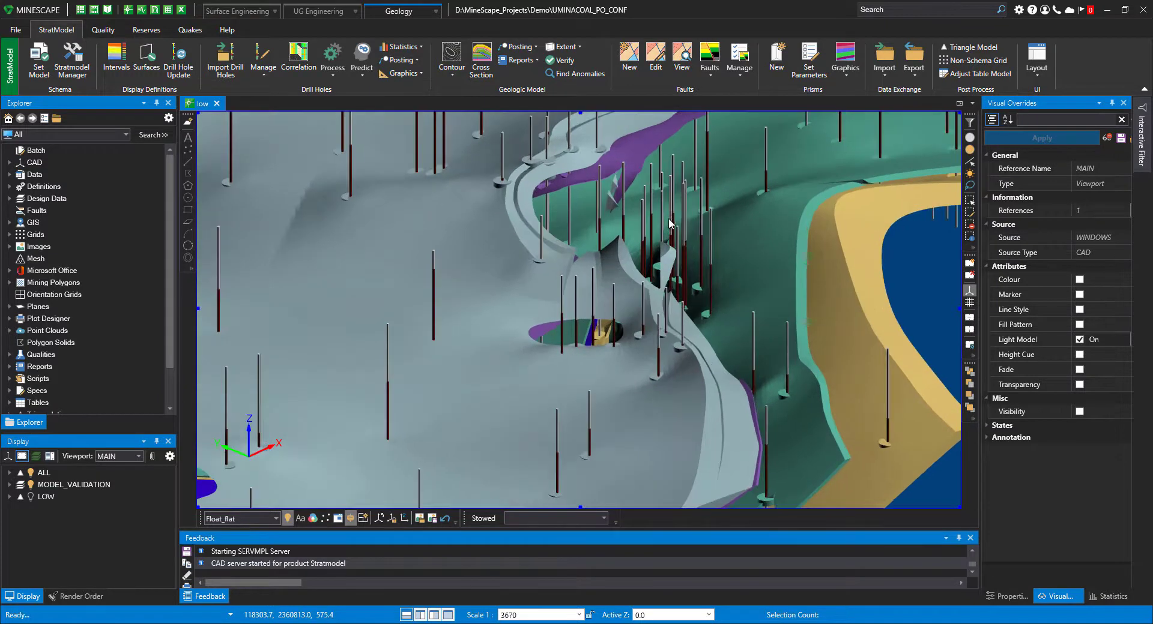
scroll(698, 258, "up", 1)
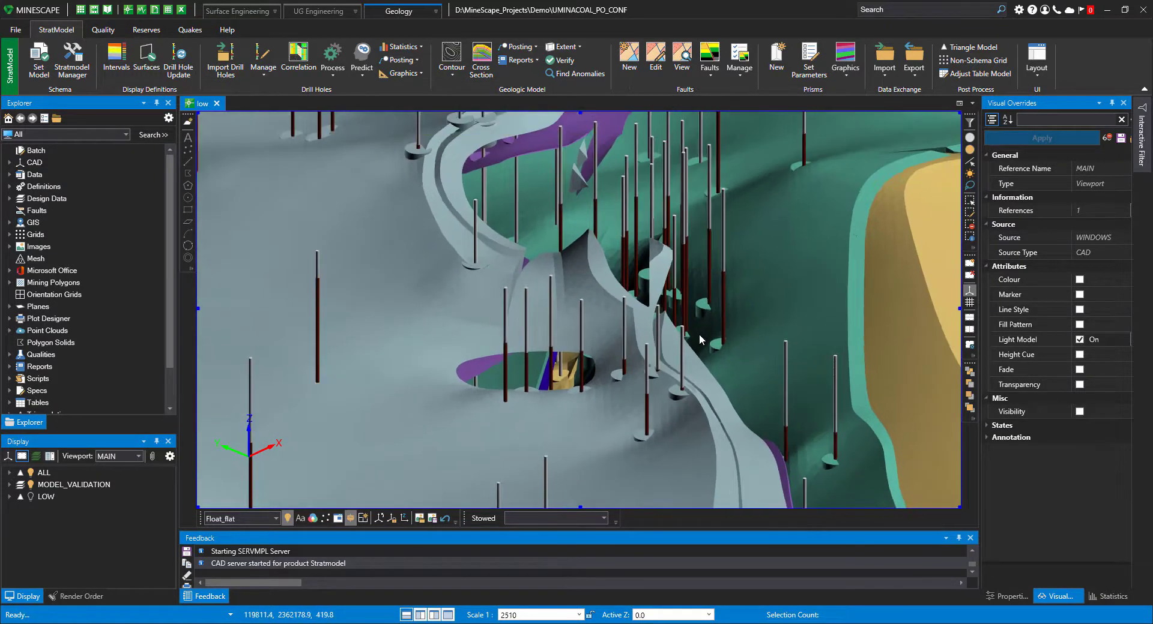
middle_click_drag(694, 333, 677, 334)
scroll(624, 315, "up", 4)
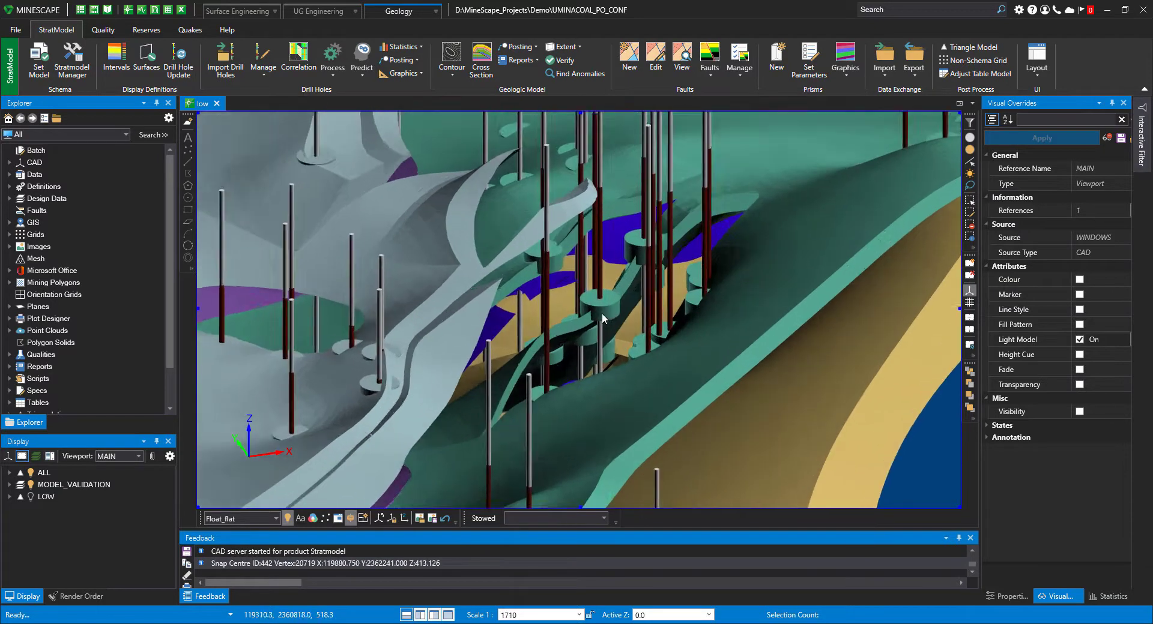
scroll(630, 278, "up", 2)
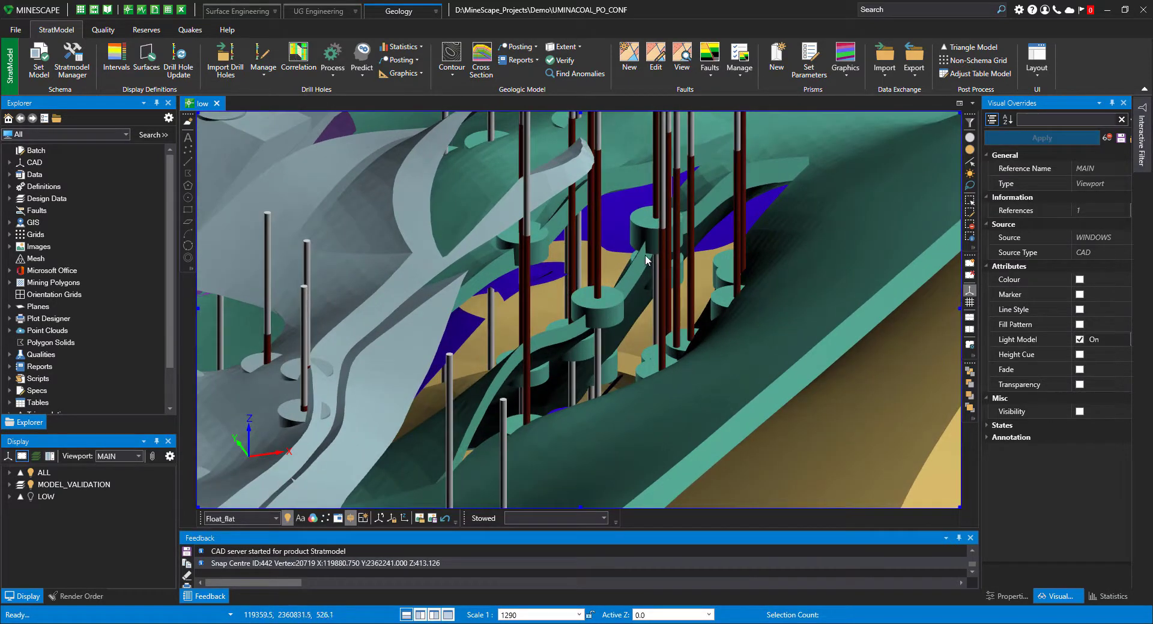
scroll(637, 279, "down", 6)
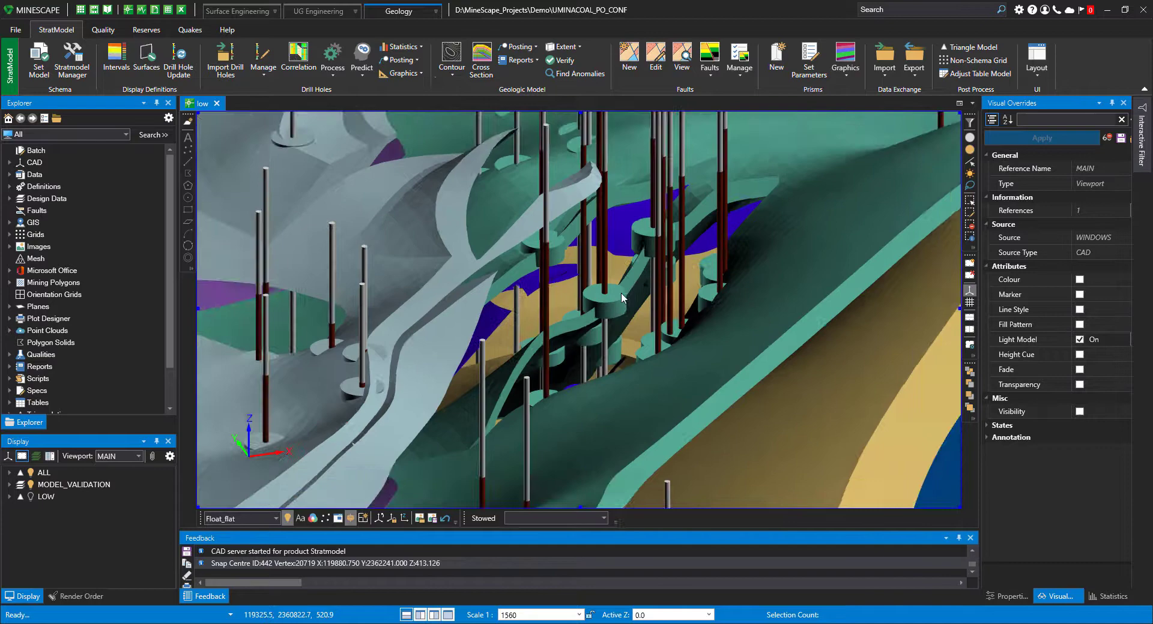
scroll(614, 307, "down", 12)
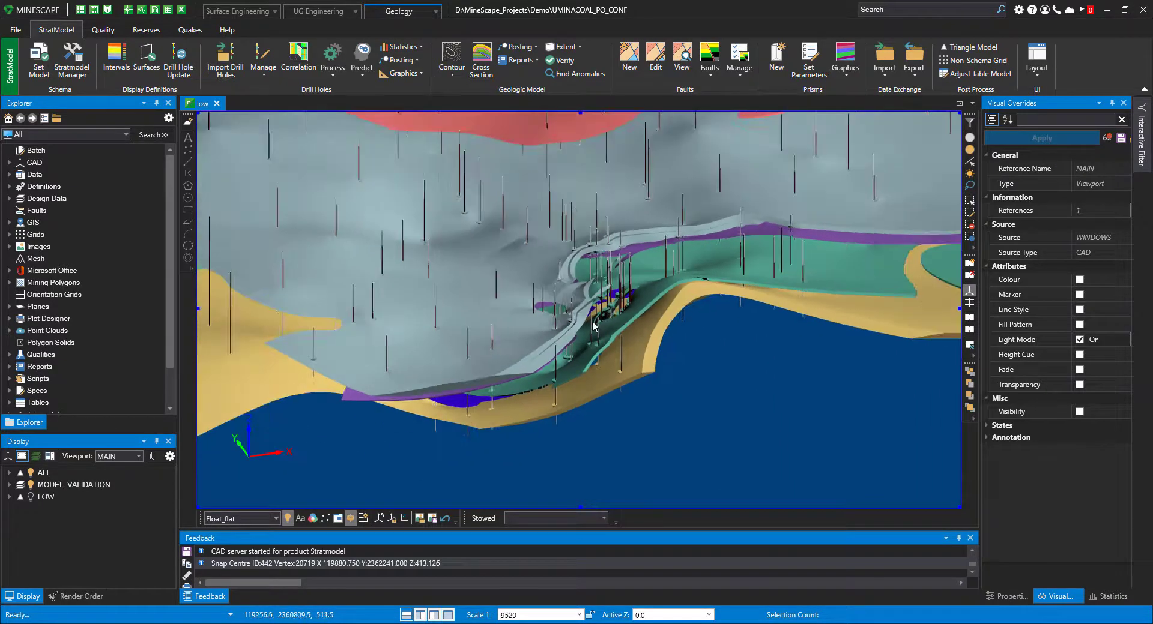
scroll(596, 328, "down", 6)
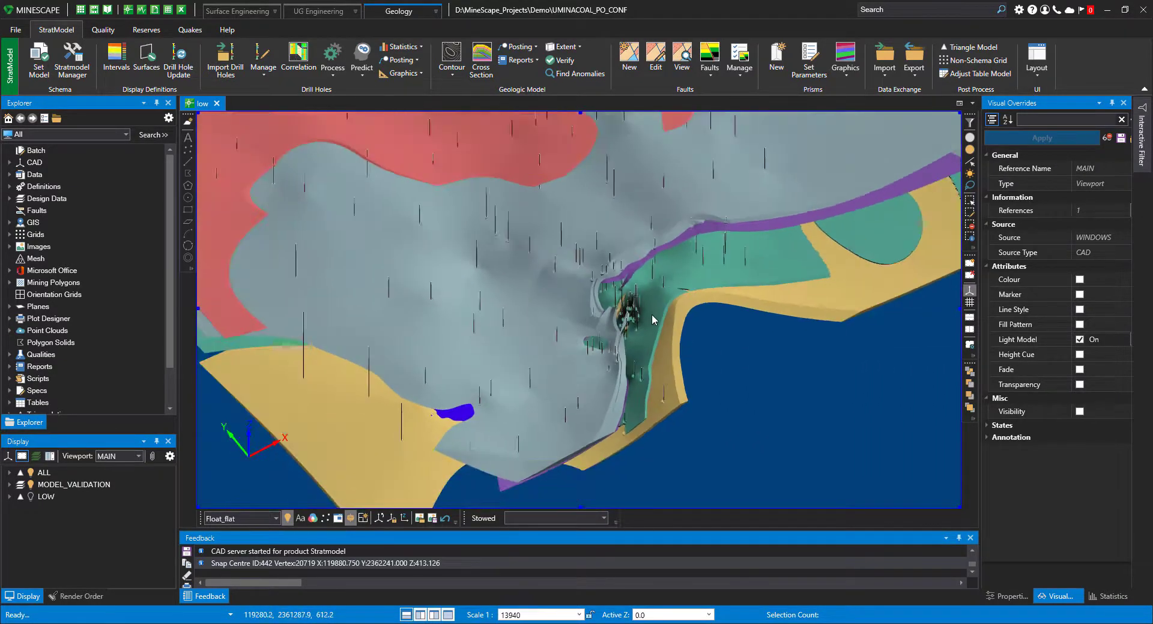
middle_click_drag(626, 348, 617, 322)
scroll(616, 323, "up", 5)
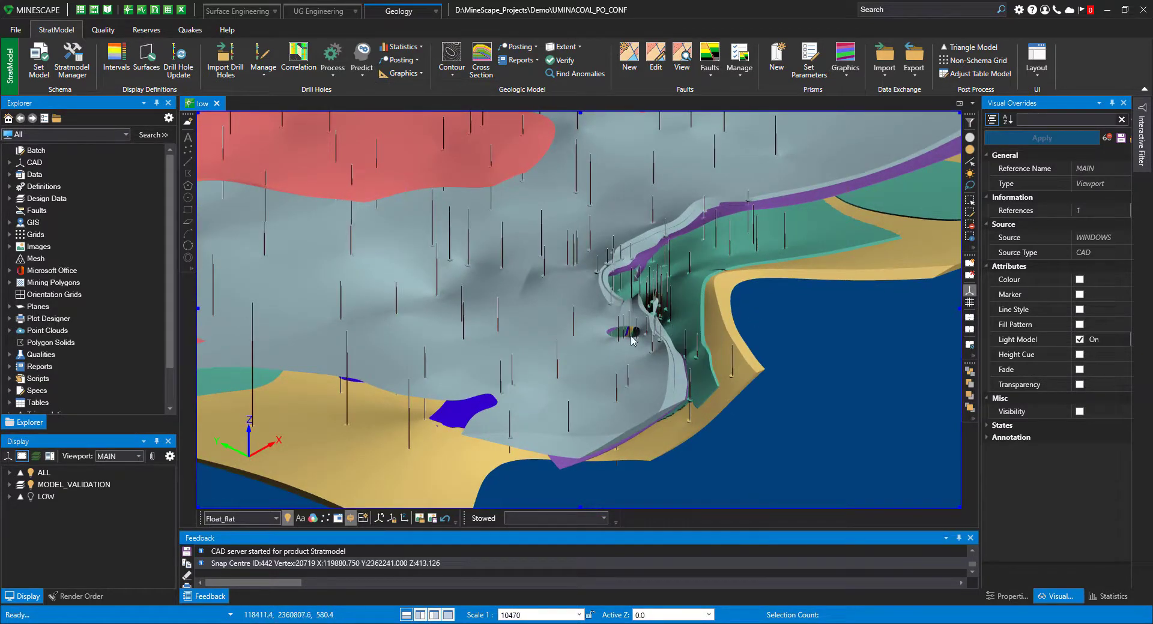
scroll(671, 294, "down", 1)
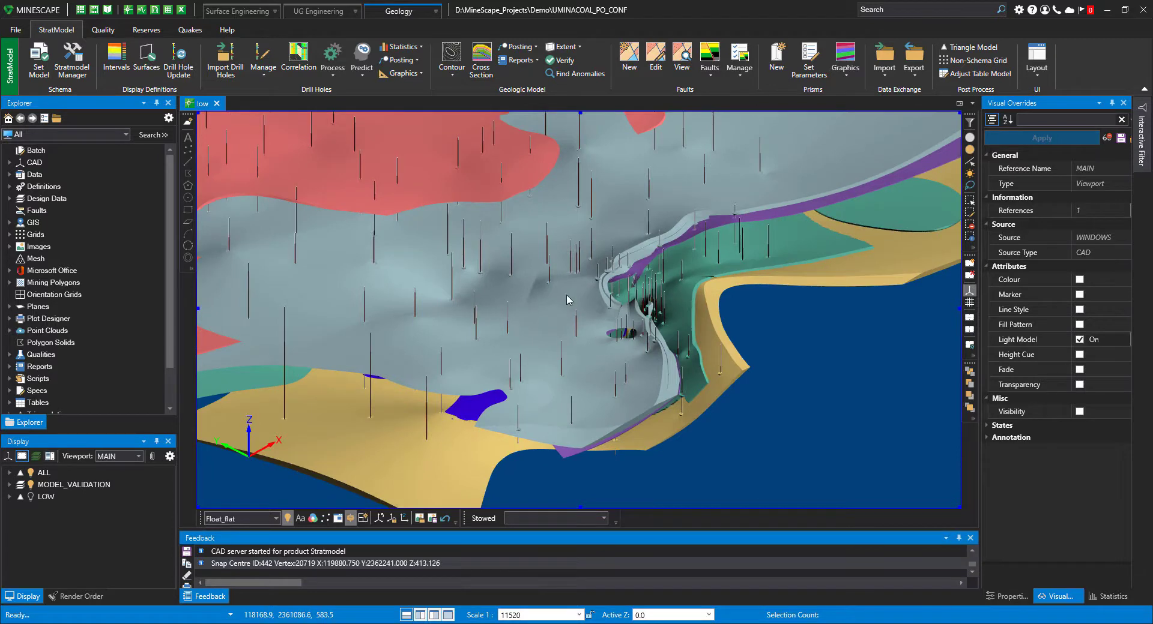
scroll(630, 364, "down", 5)
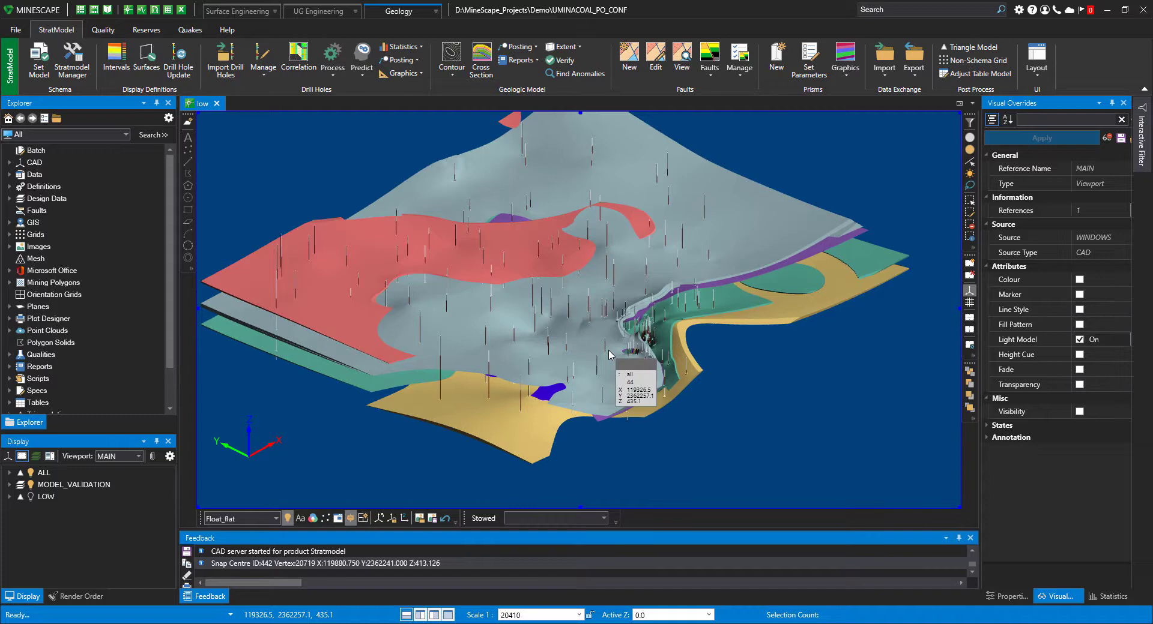
In the CAD workspace, slice the model along a two-point line across it
left_click(418, 15)
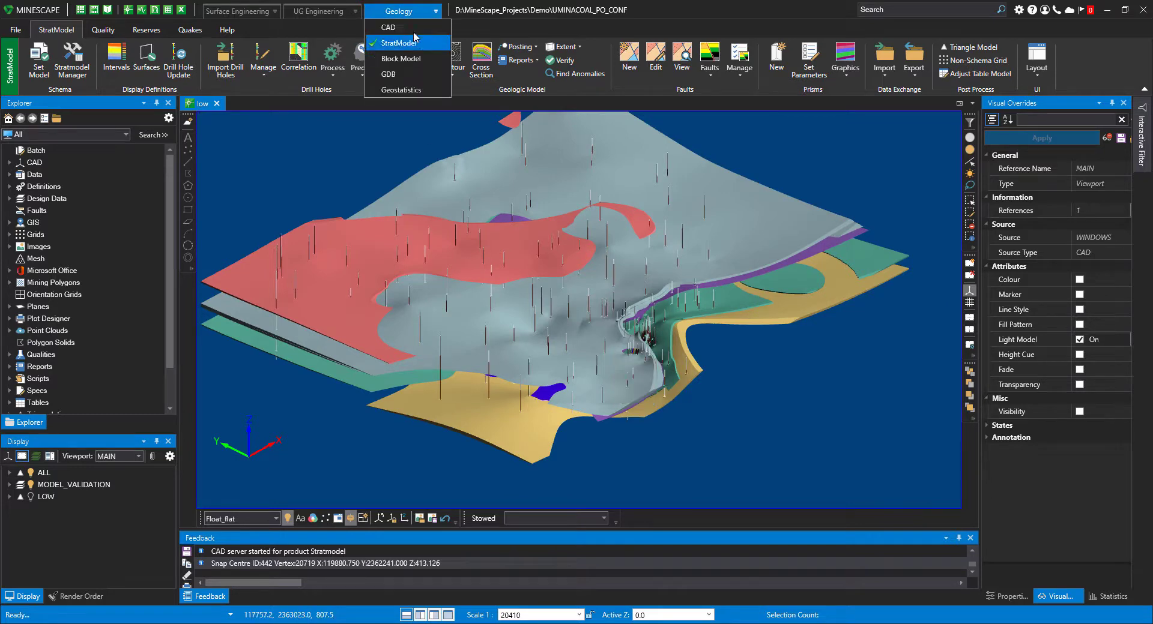
left_click(413, 31)
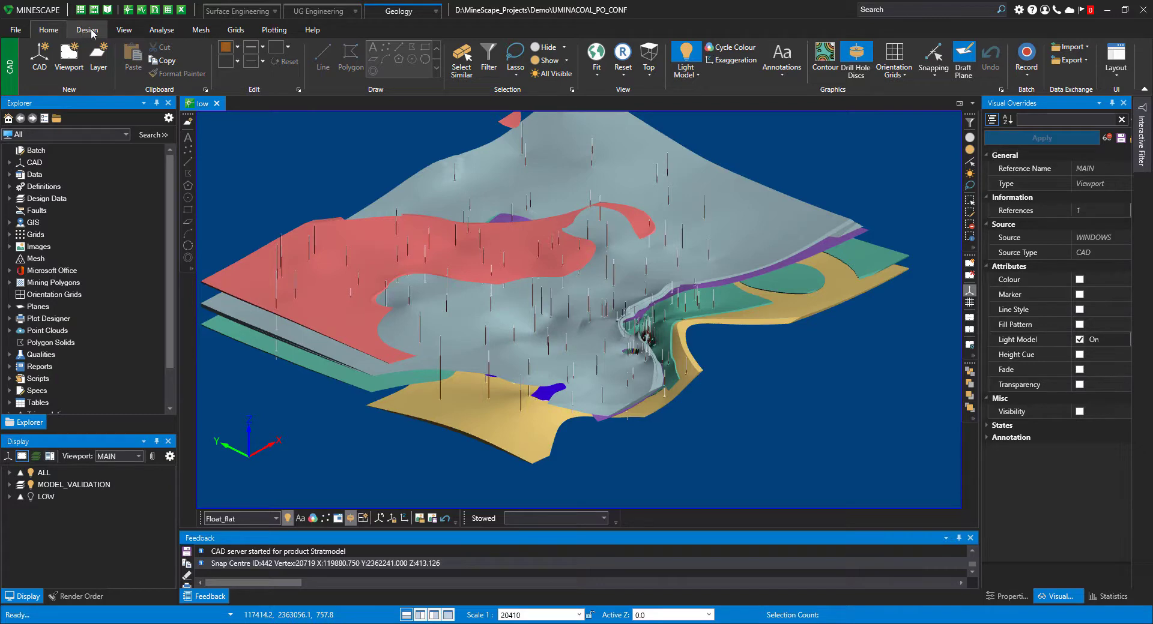
left_click(125, 32)
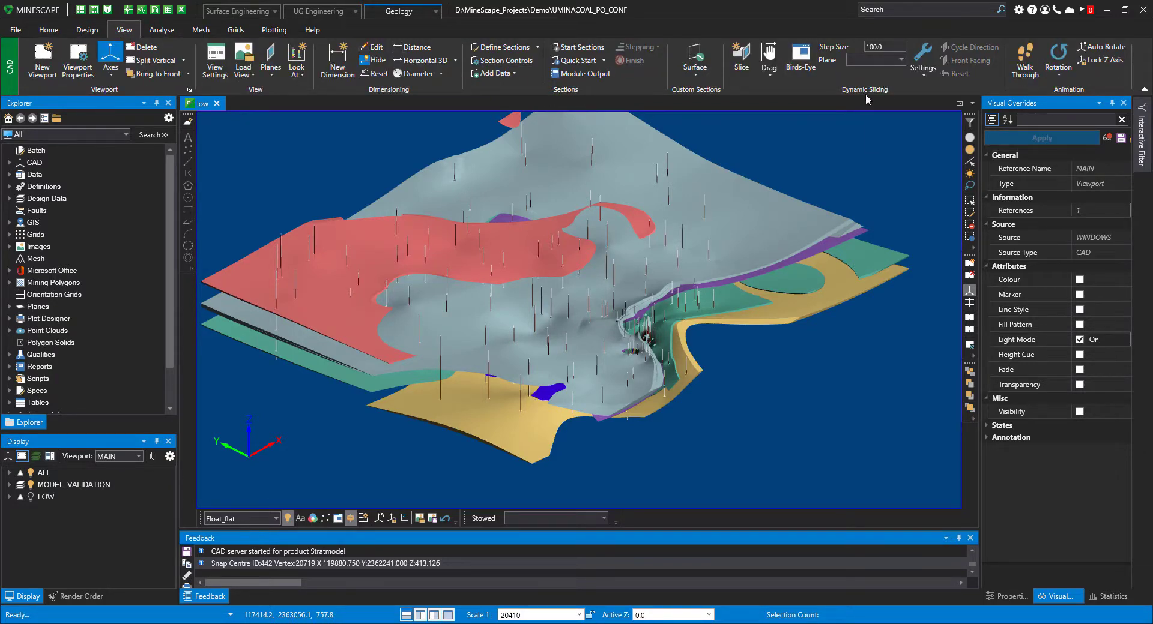
left_click(742, 57)
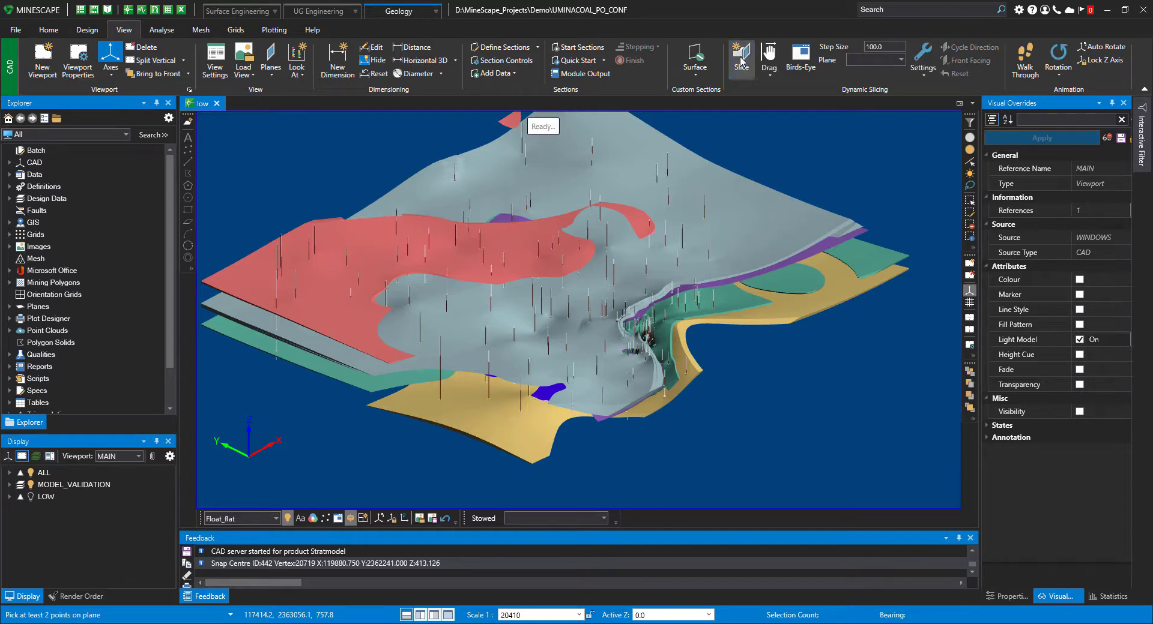
left_click(717, 430)
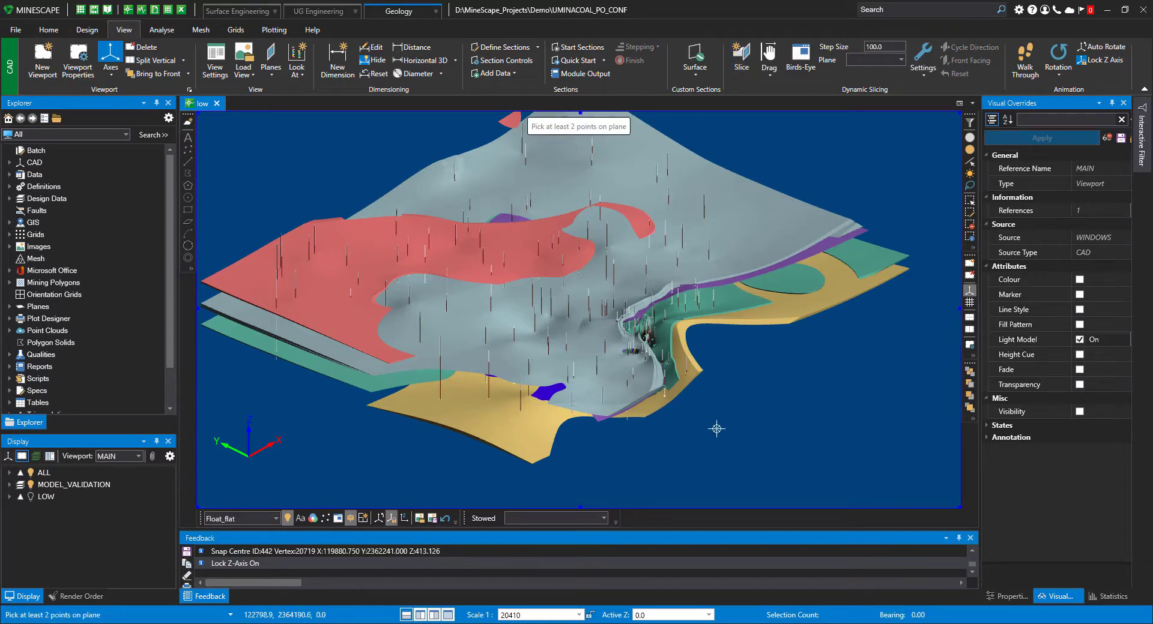
left_click(388, 163)
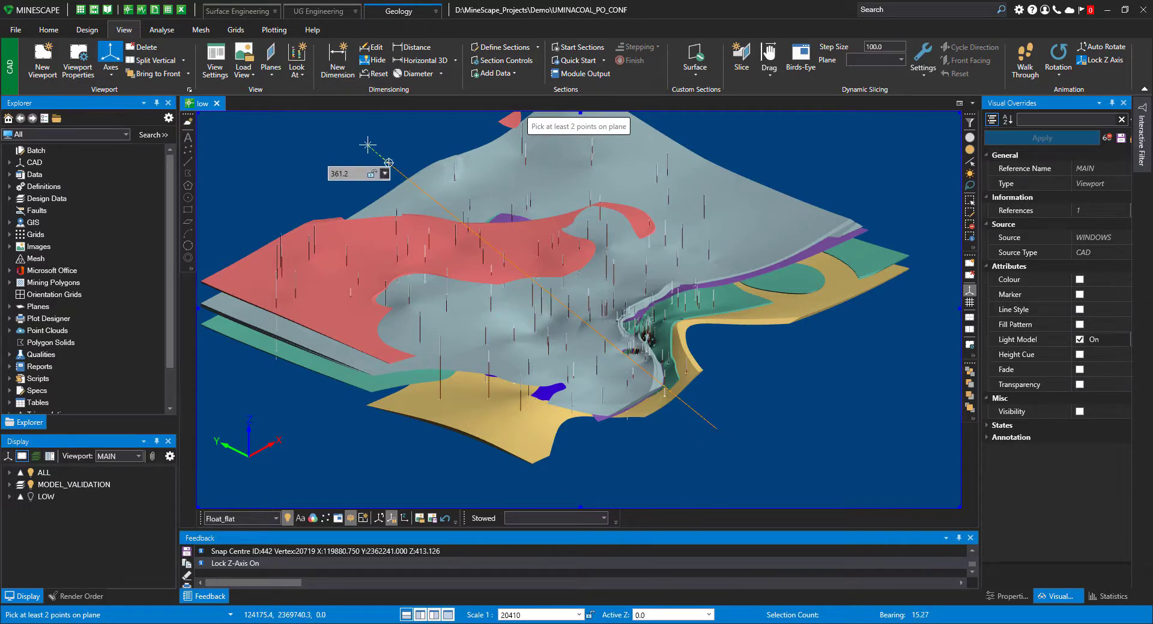
right_click(368, 145)
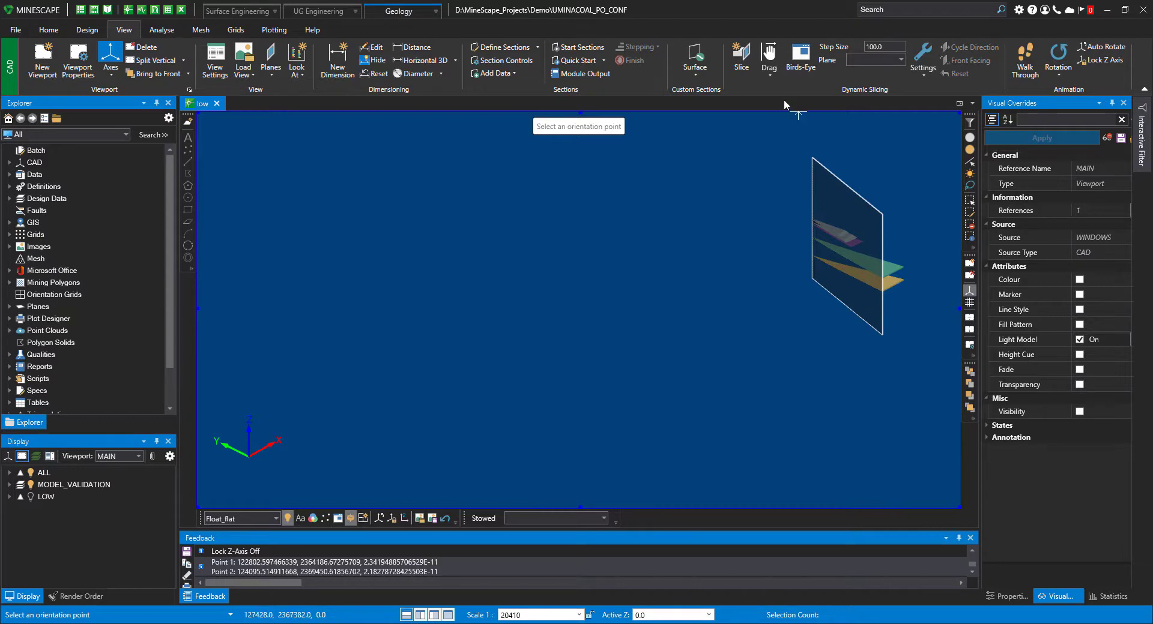
Try Drag Slice Plane, cancel it, and place the CADPLANE0 section plane at a snap point
left_click(769, 74)
left_click(771, 75)
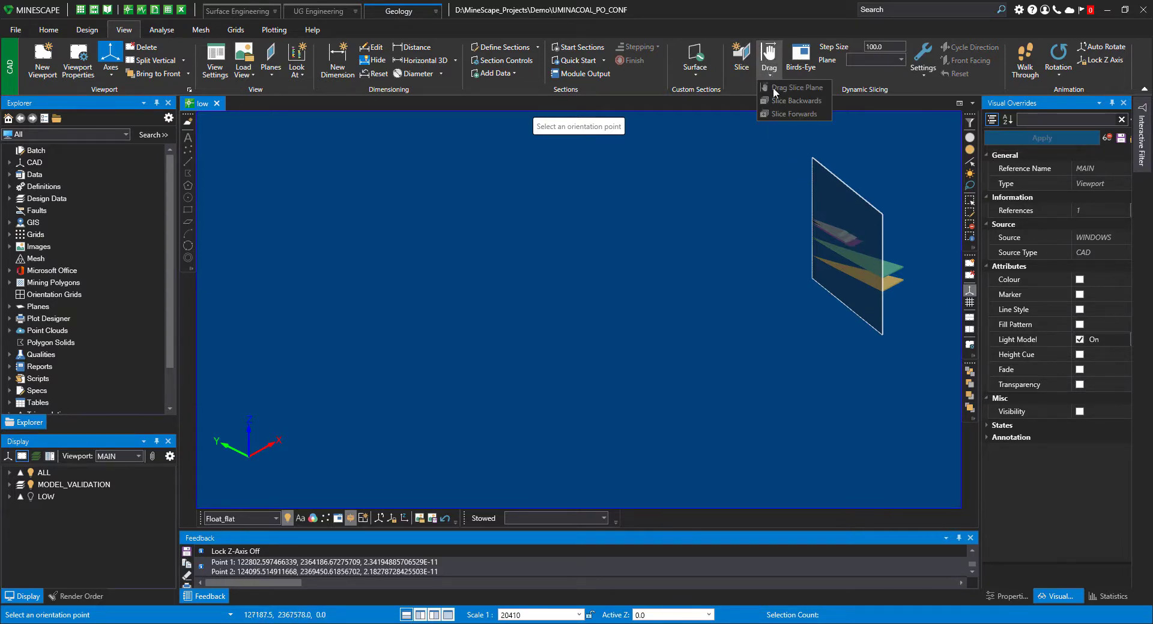
left_click(766, 70)
left_click(866, 272)
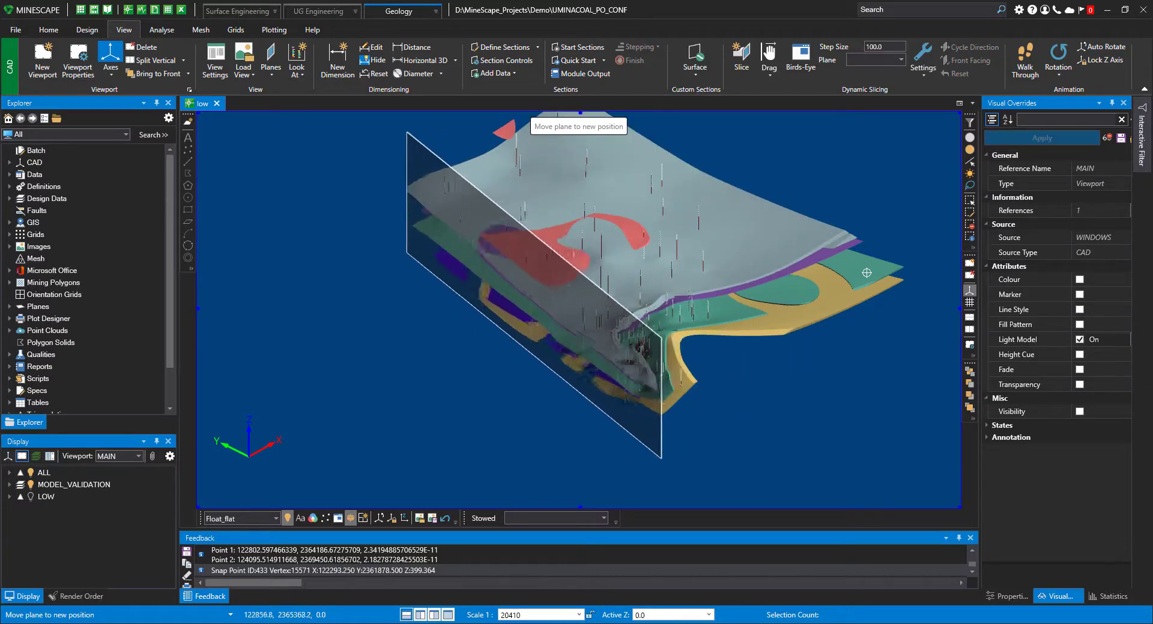
key("Escape")
left_click(659, 380)
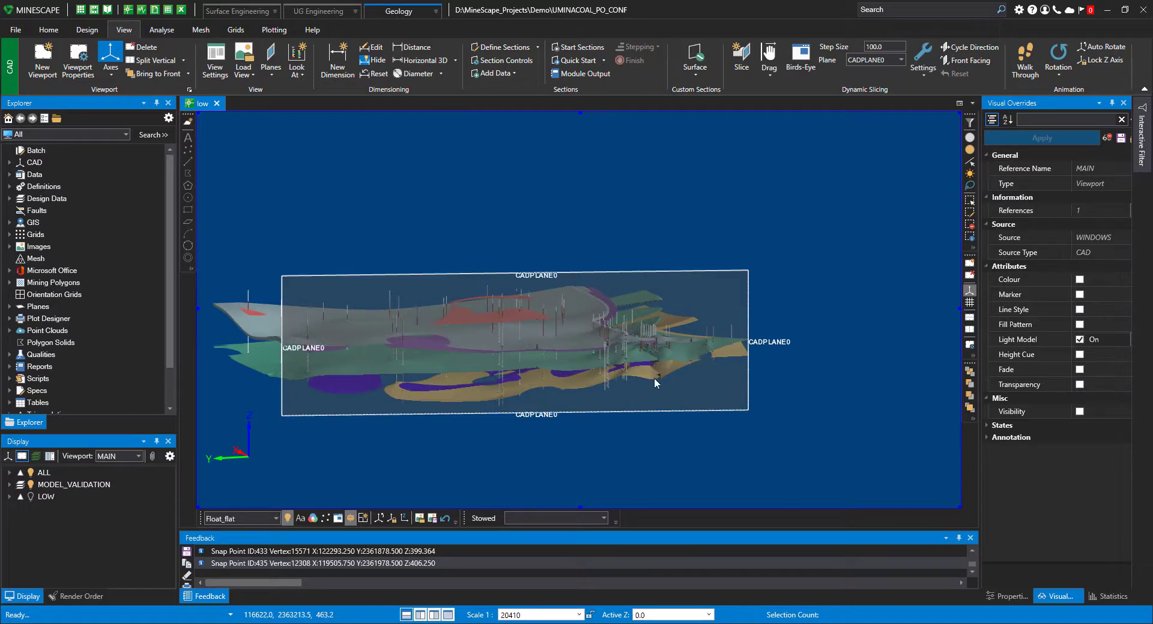
Zoom and orbit to view the layers and CADPLANE0 section plane side-on
scroll(654, 377, "up", 10)
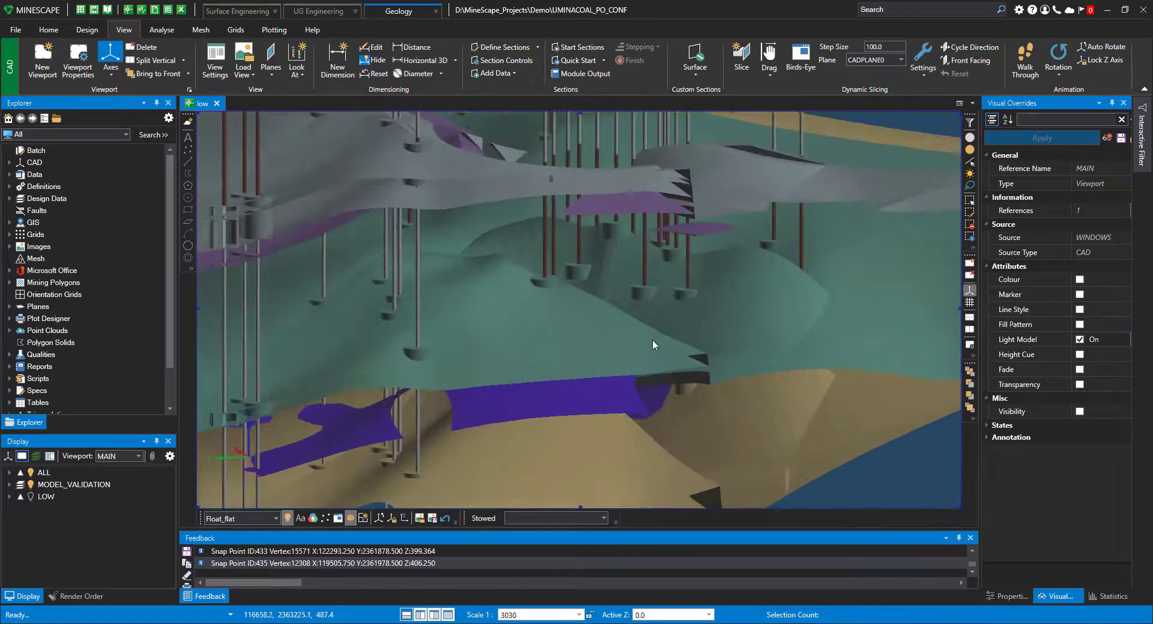
scroll(652, 340, "up", 2)
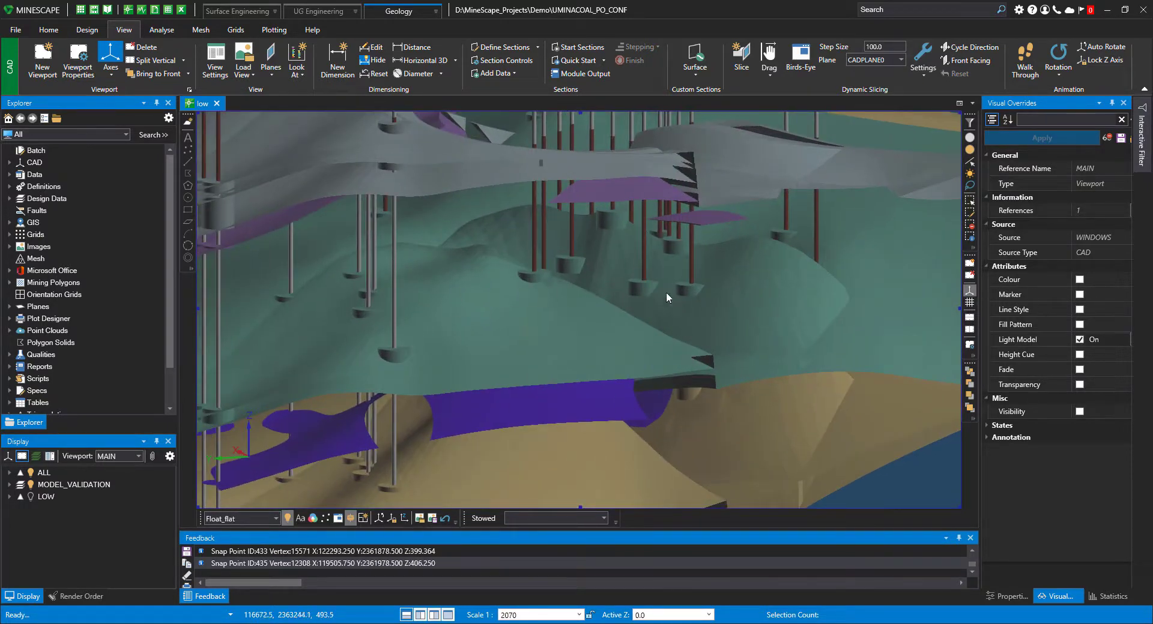
scroll(725, 236, "down", 3)
middle_click_drag(716, 258, 680, 276)
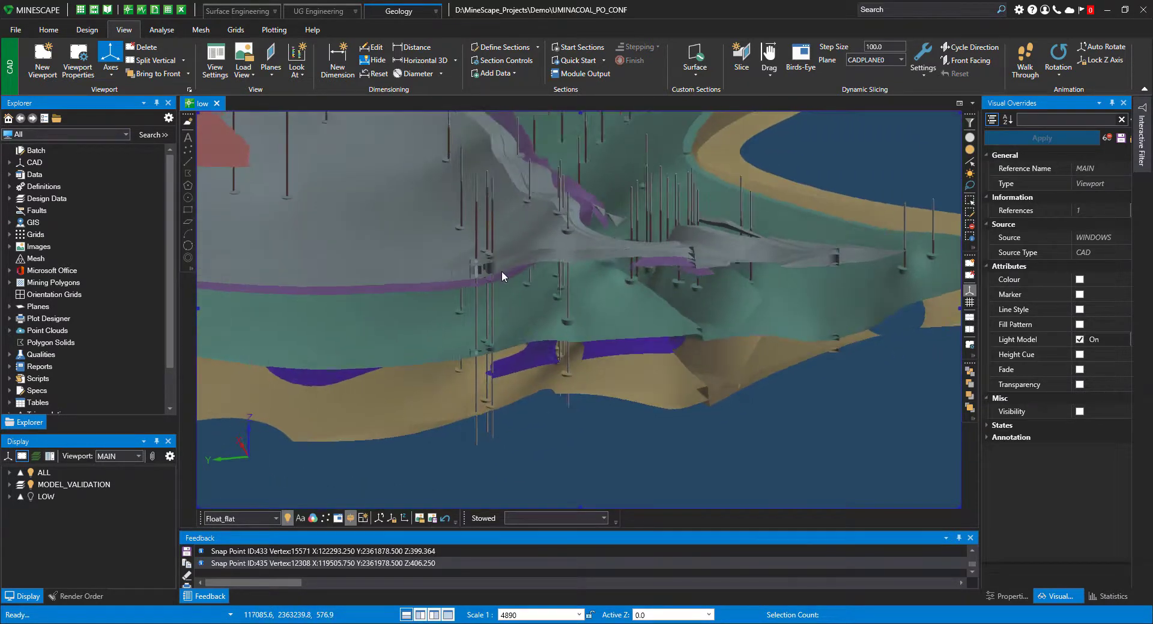
middle_click_drag(502, 276, 594, 253)
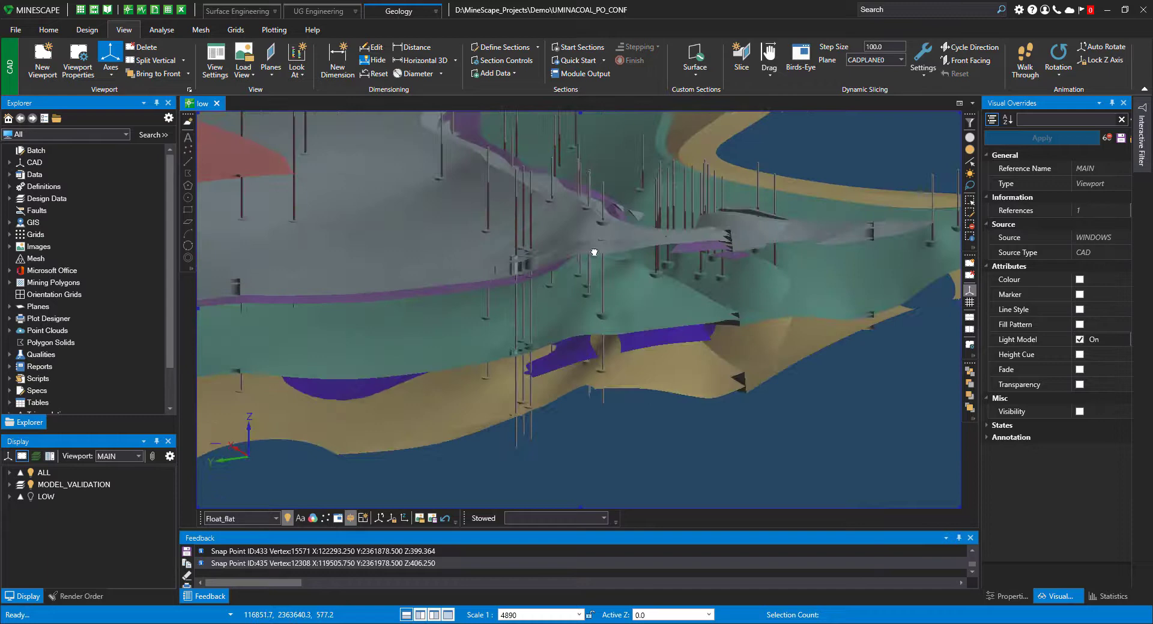
scroll(546, 240, "up", 5)
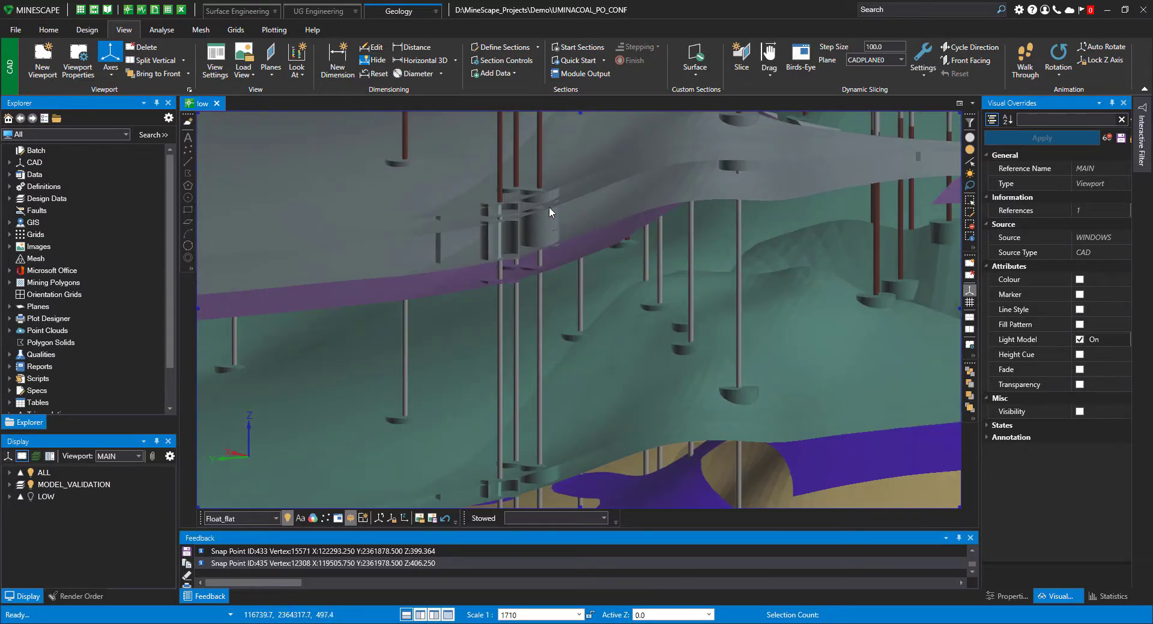
scroll(549, 211, "up", 2)
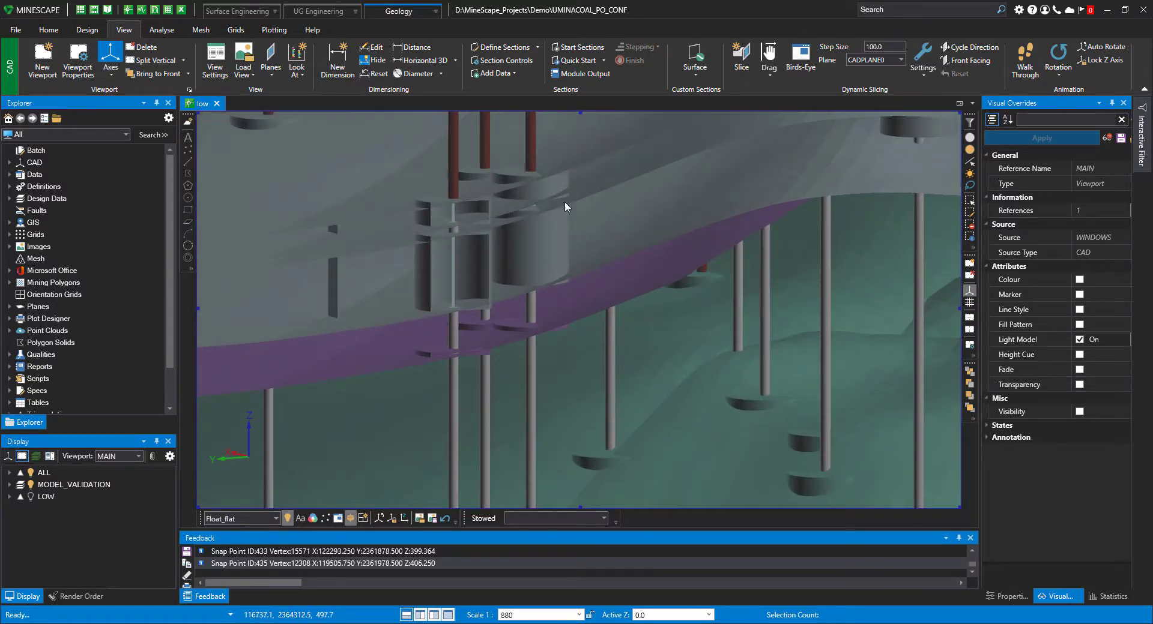
scroll(502, 280, "down", 1)
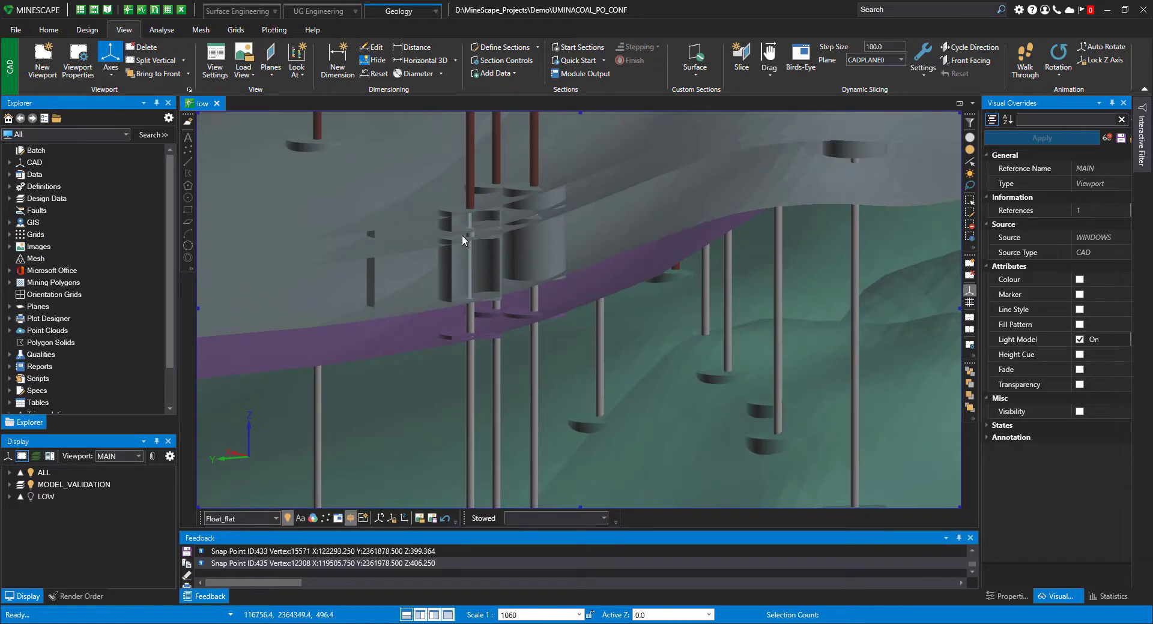
scroll(502, 210, "down", 3)
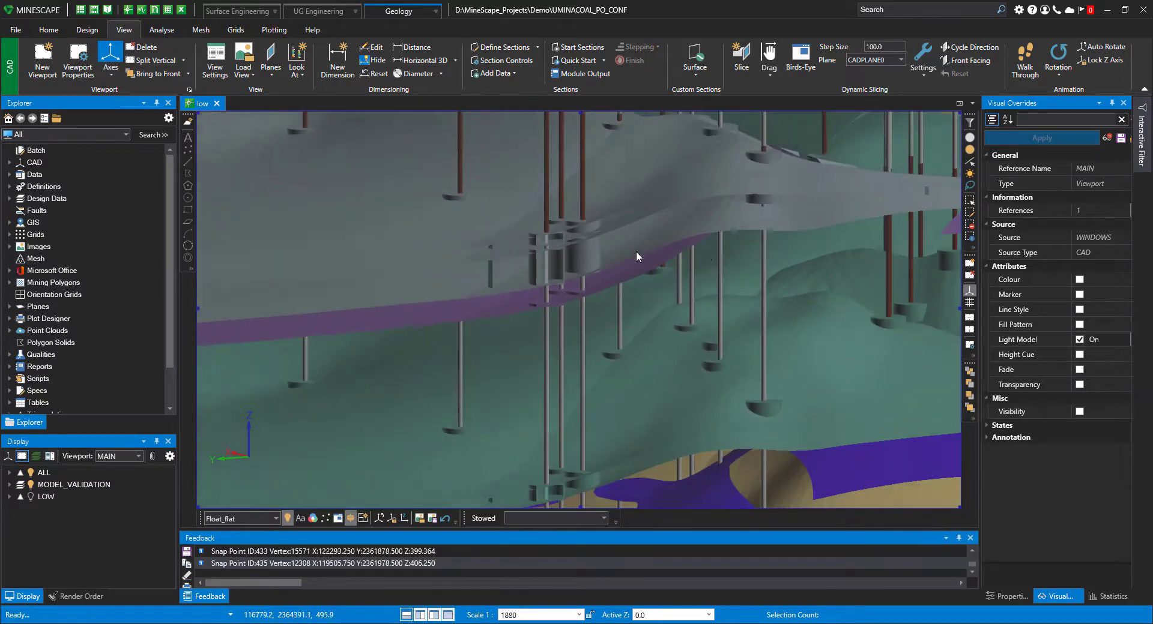
scroll(636, 251, "down", 8)
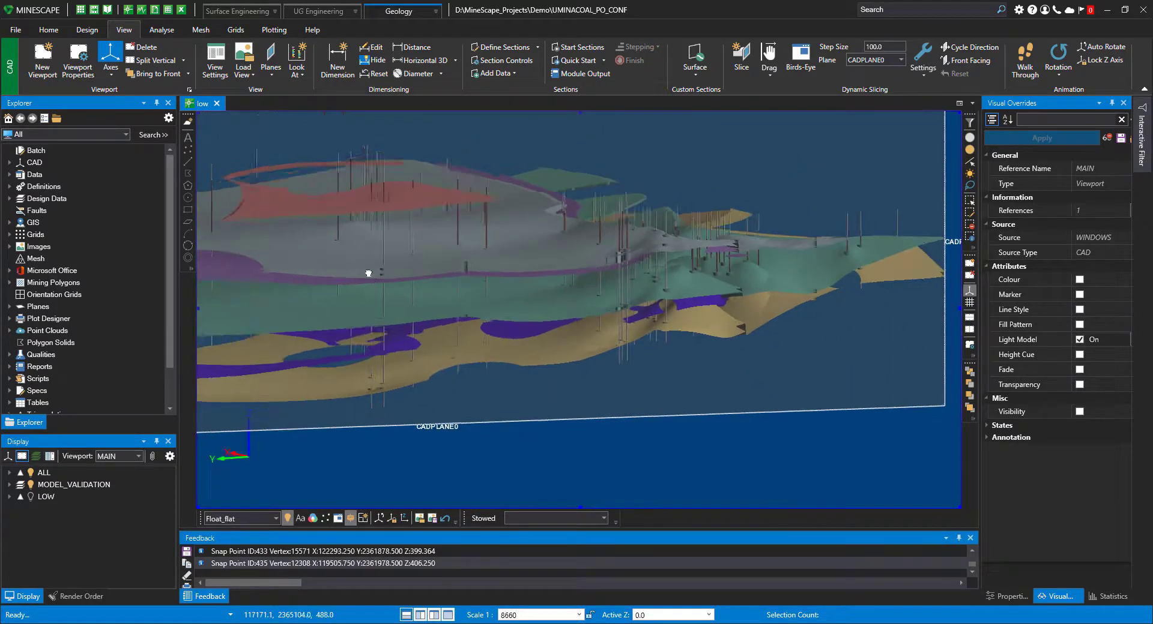
scroll(431, 281, "up", 5)
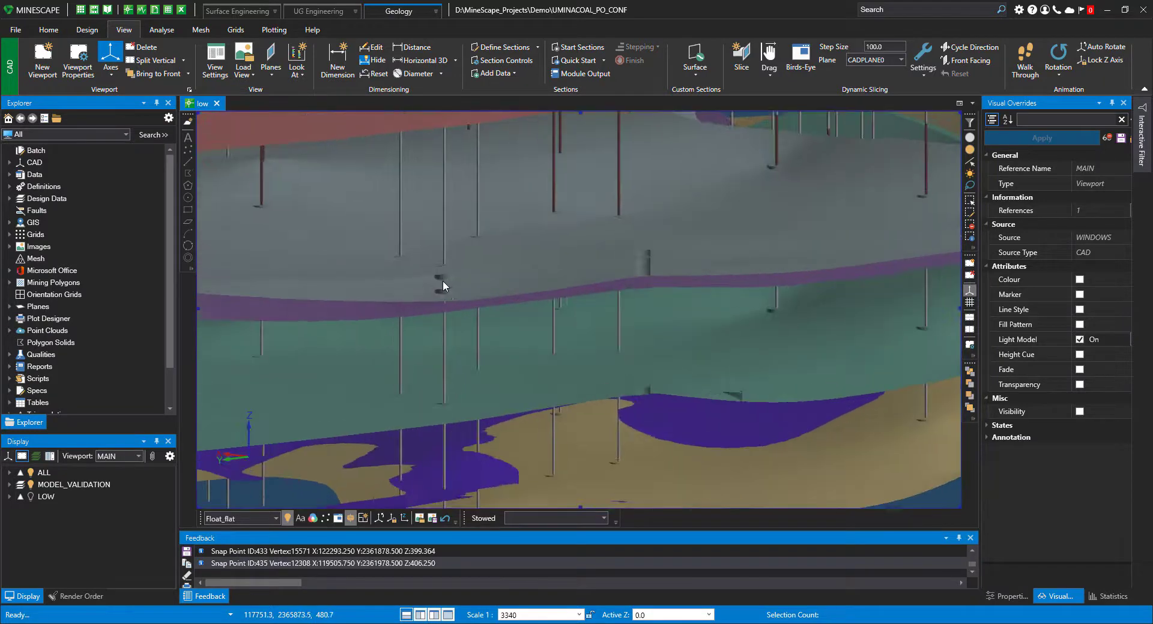
scroll(445, 287, "up", 3)
scroll(478, 268, "down", 10)
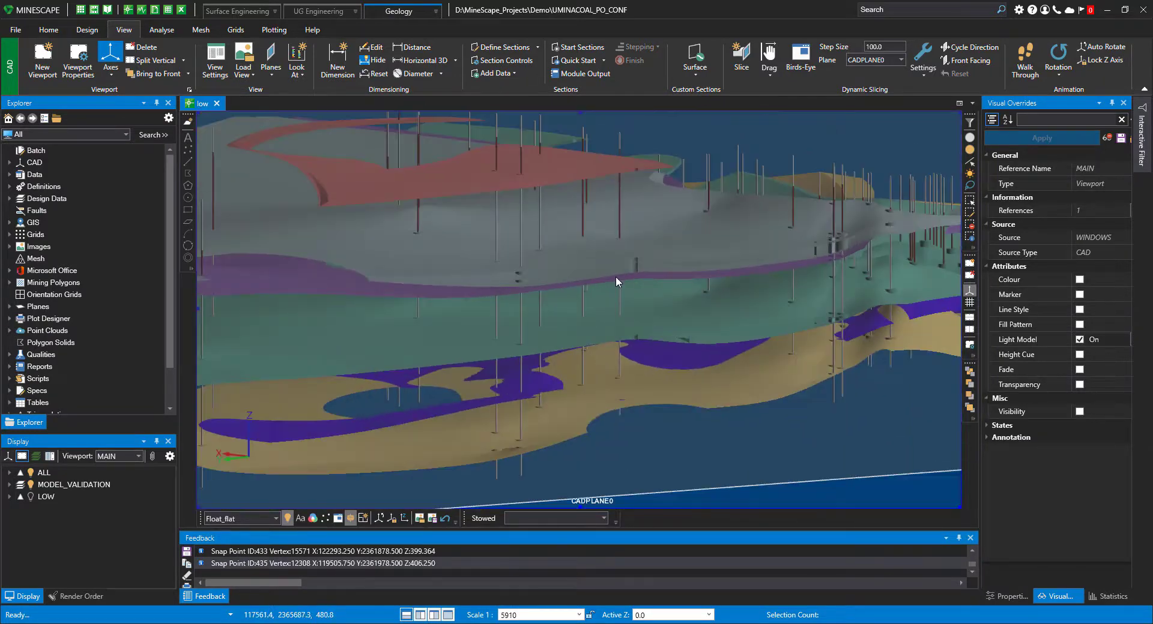
left_click_drag(630, 285, 597, 269)
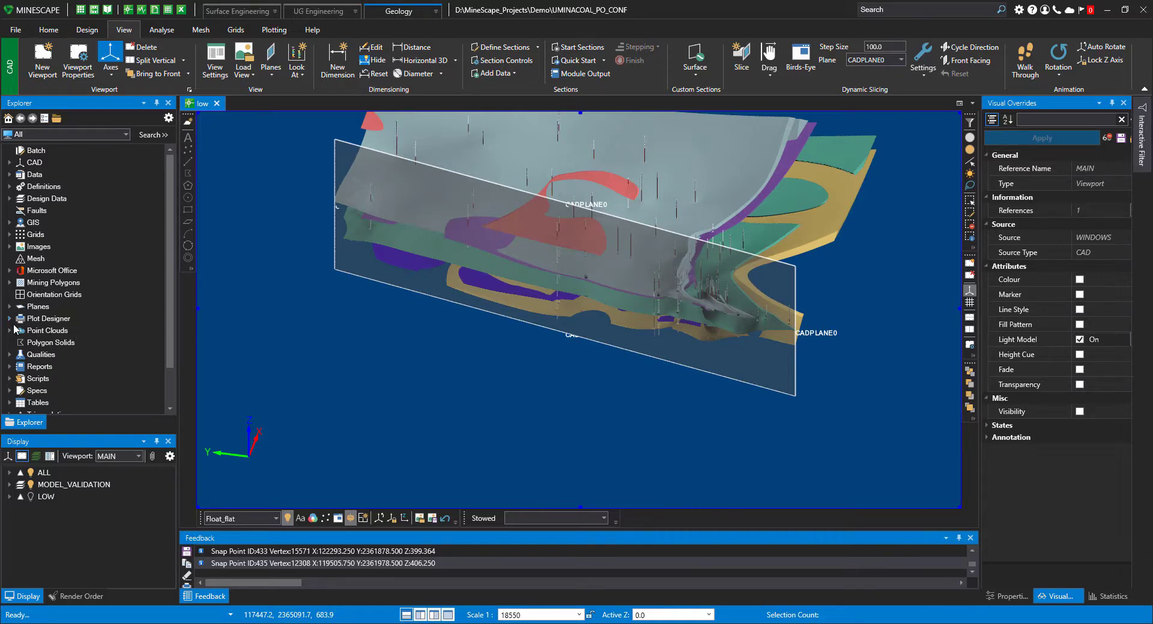
Uncheck CADPLANE0 under Planes and turn off the ALL layer bulb, leaving only drill holes
left_click(9, 308)
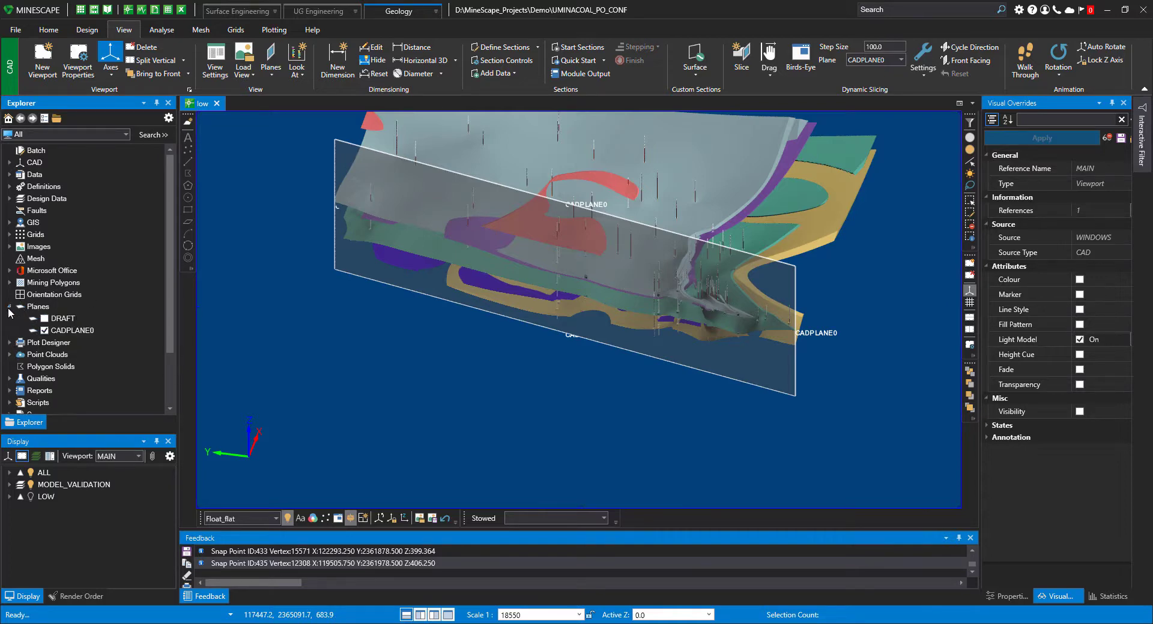
left_click(44, 330)
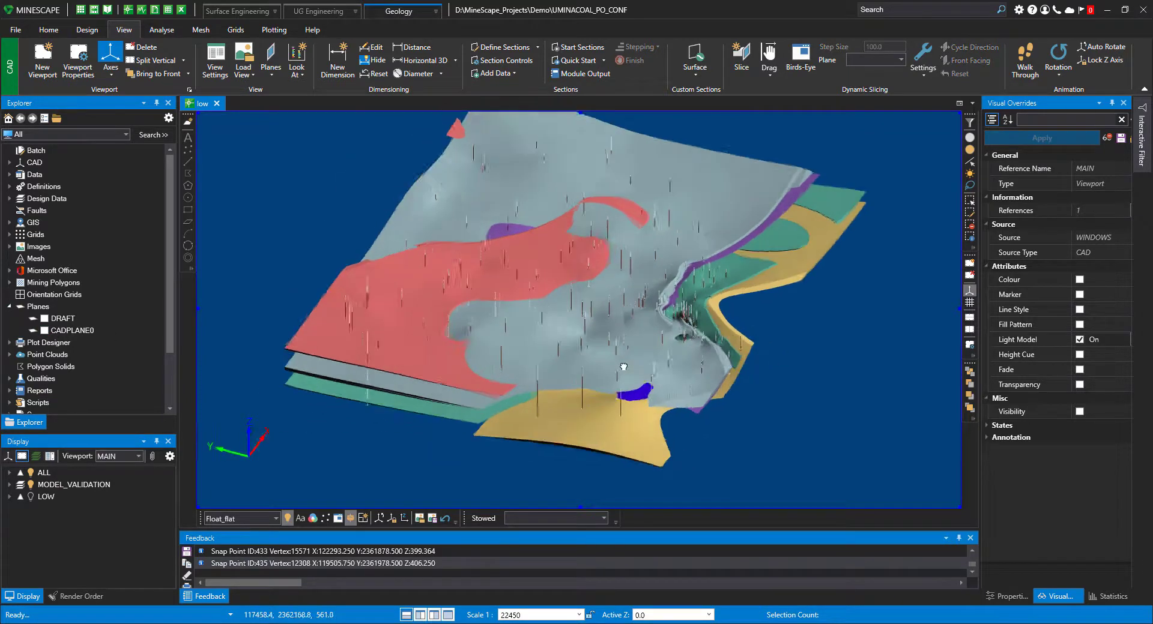
scroll(624, 367, "up", 3)
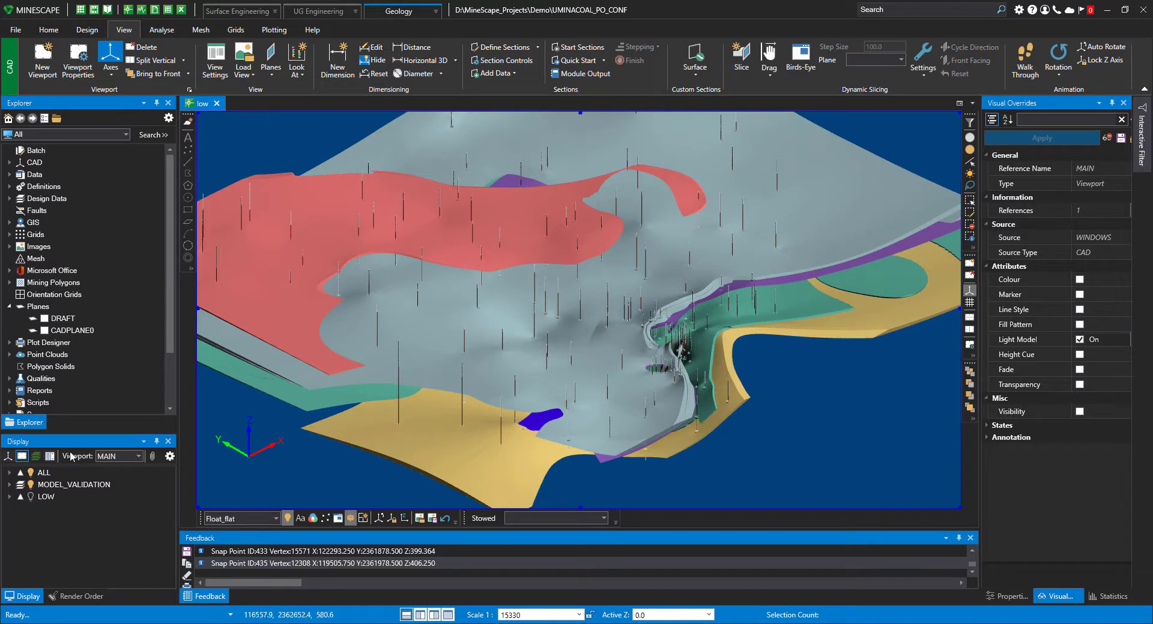
left_click(31, 473)
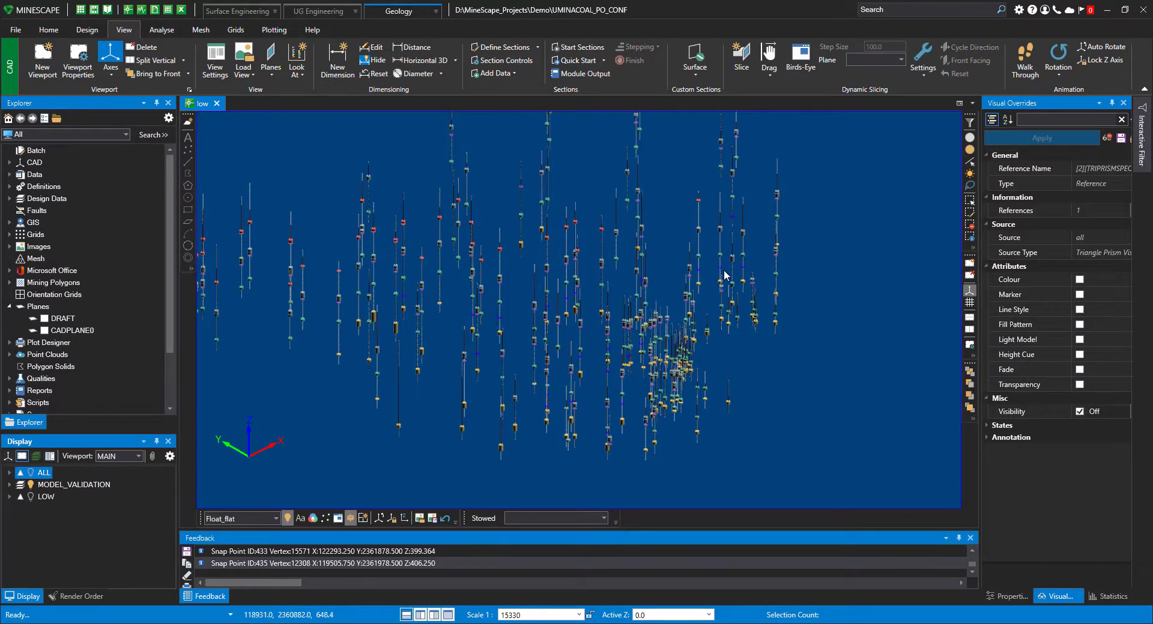
Switch to StratModel and review triangle prism parameters: prefix U_, UPP_A–MID_B, Radius 100, Section Width 25
left_click(407, 16)
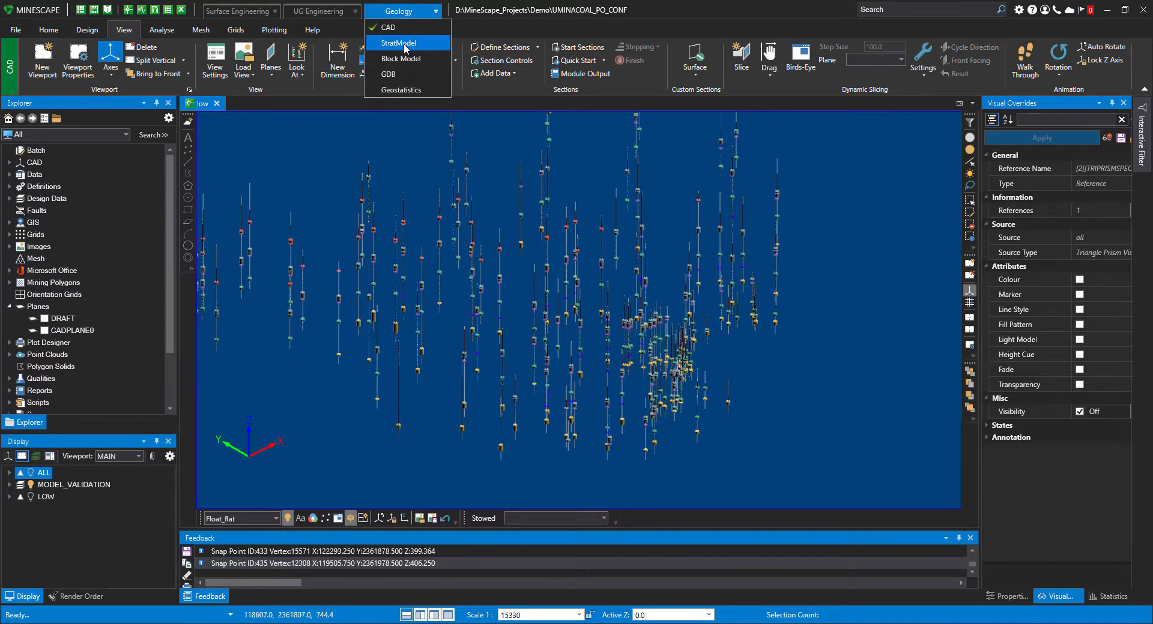
left_click(398, 43)
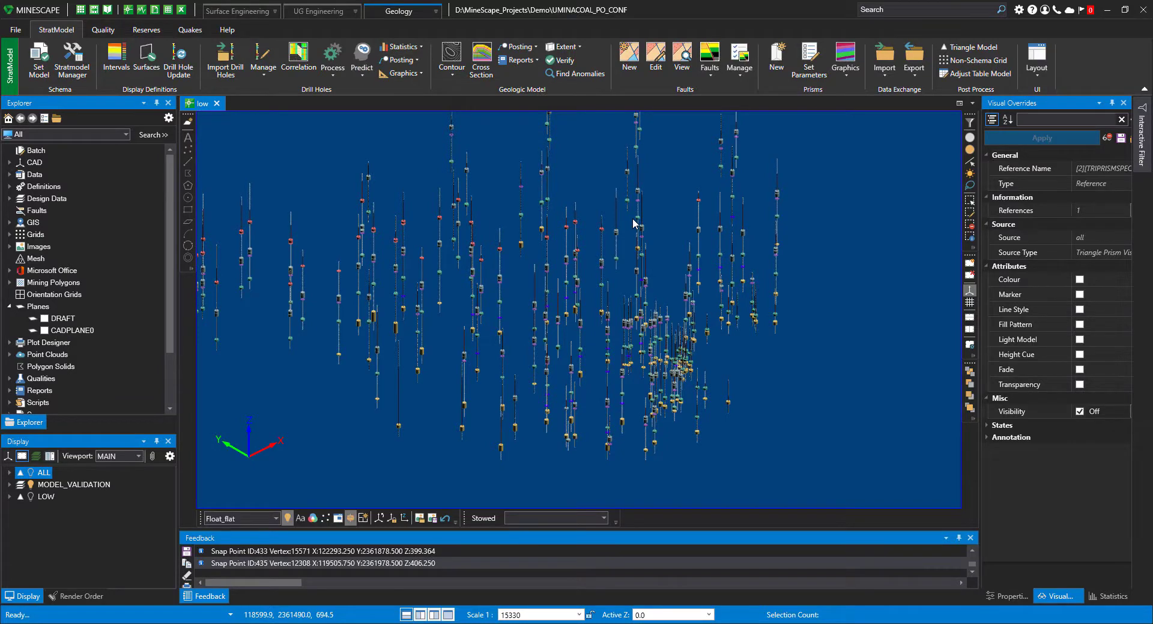
left_click(815, 66)
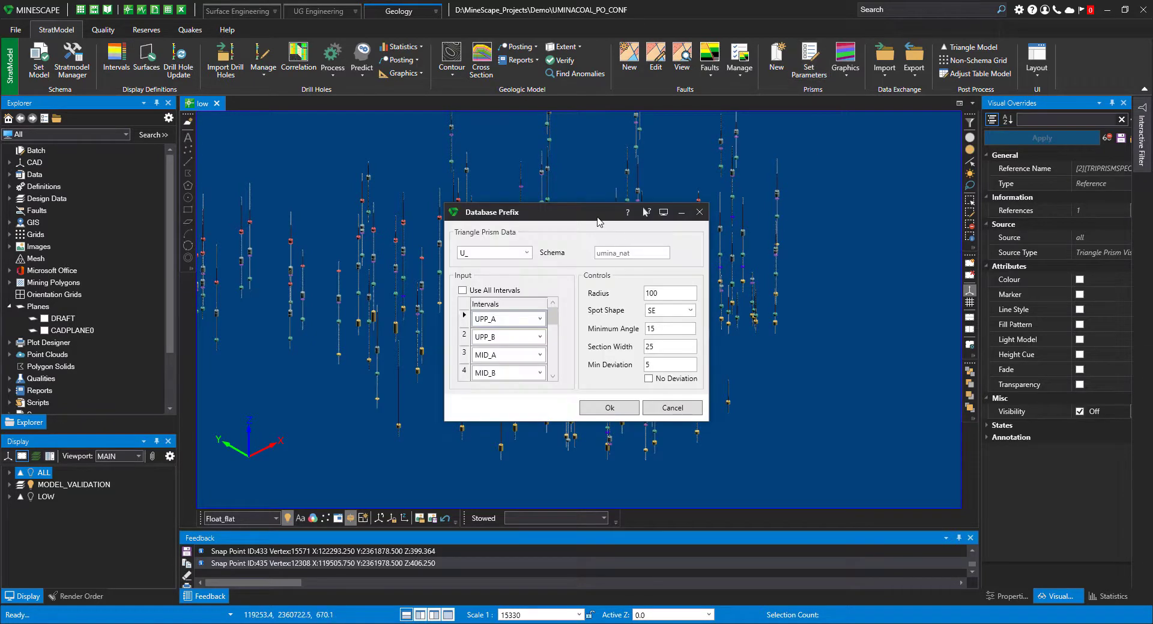
left_click_drag(577, 209, 350, 176)
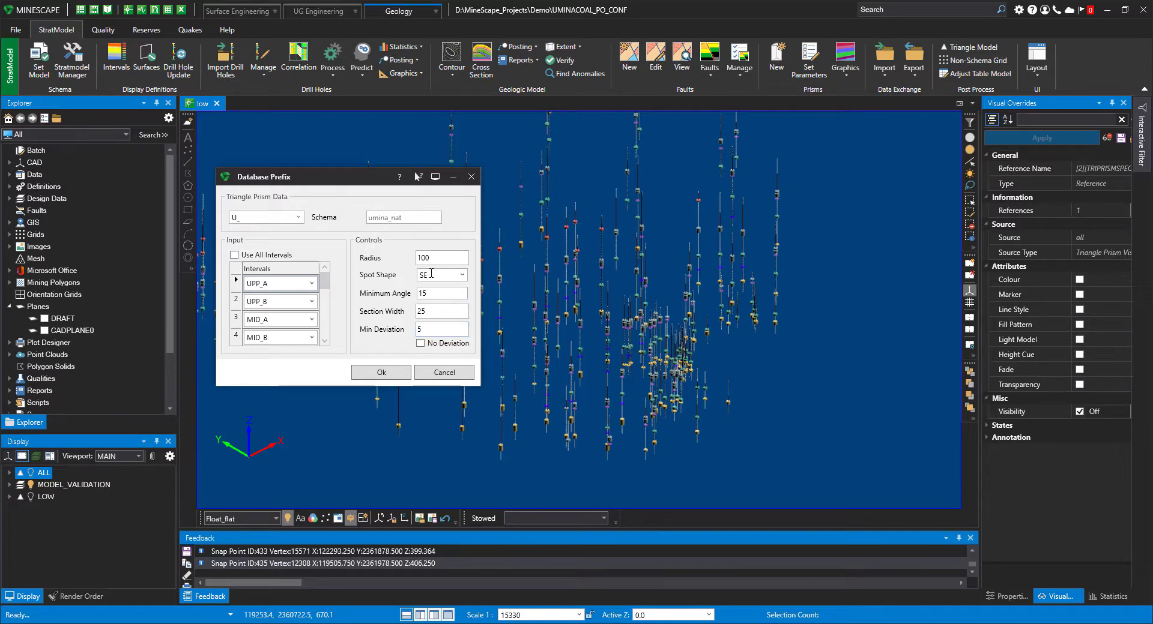
left_click(277, 300)
left_click(448, 256)
left_click(437, 311)
left_click_drag(372, 189, 300, 156)
scroll(746, 204, "up", 2)
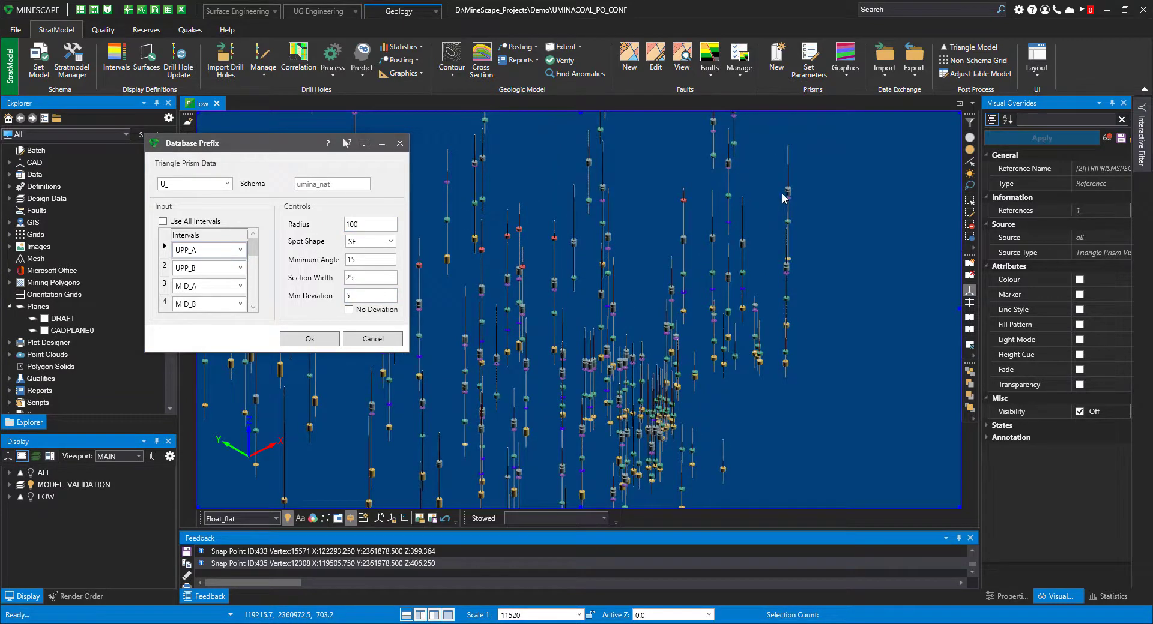
scroll(746, 204, "up", 1)
Display Area Around Point prisms at a picked position among the drill holes
left_click(845, 73)
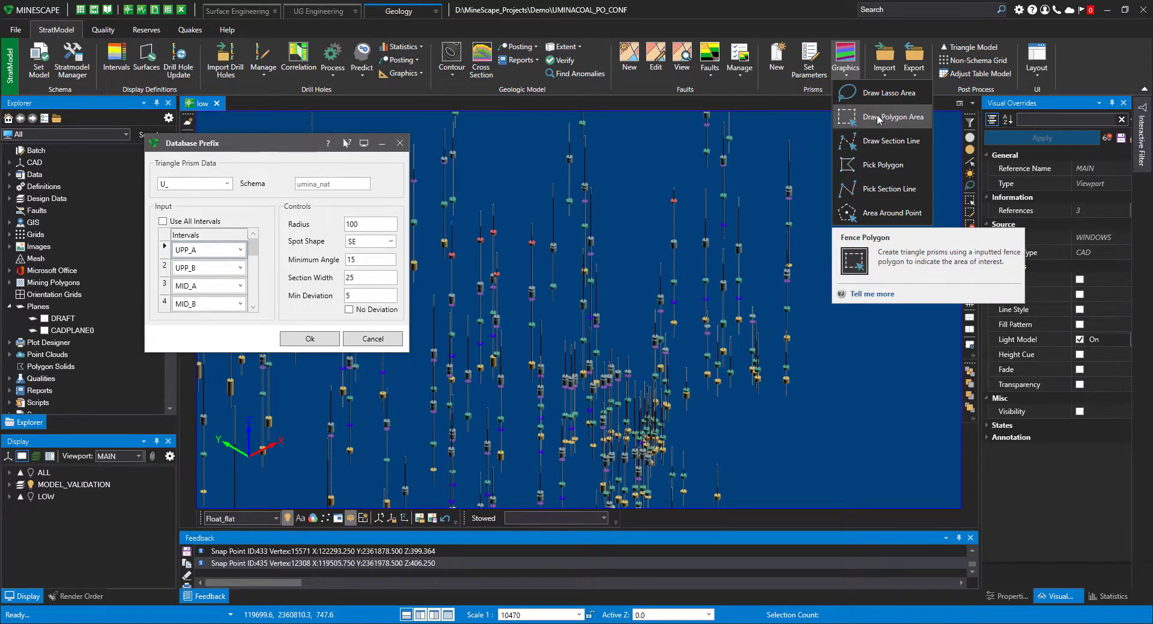
left_click(875, 214)
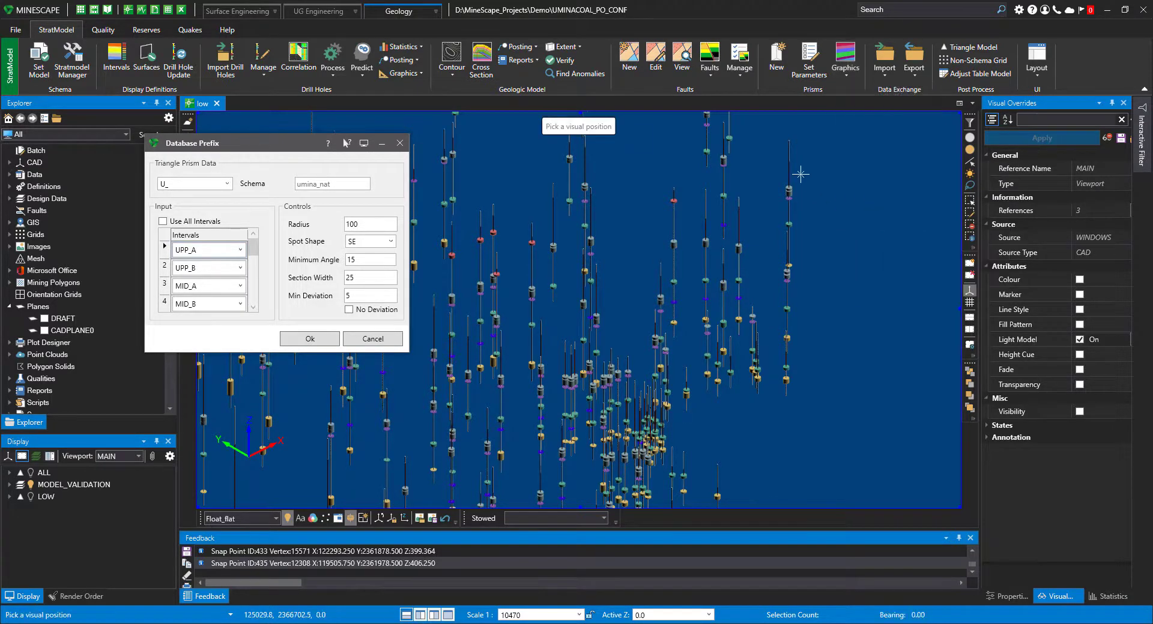
left_click(789, 139)
Zoom and orbit around the stacked UPP_A to MID_B prism slabs
scroll(792, 210, "up", 3)
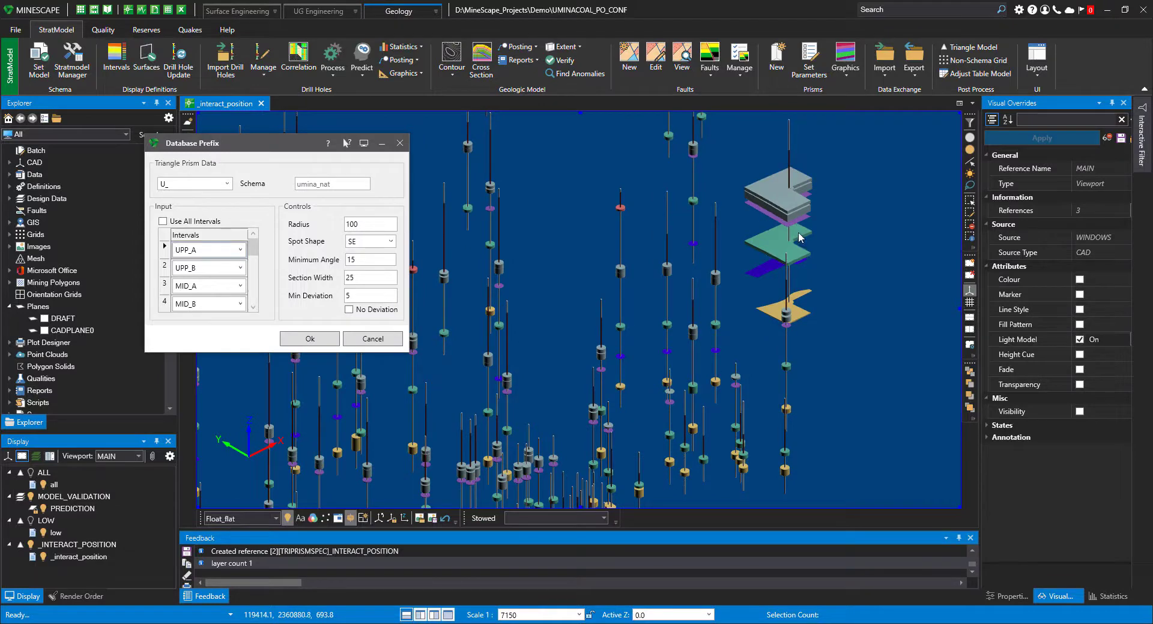
scroll(799, 237, "up", 2)
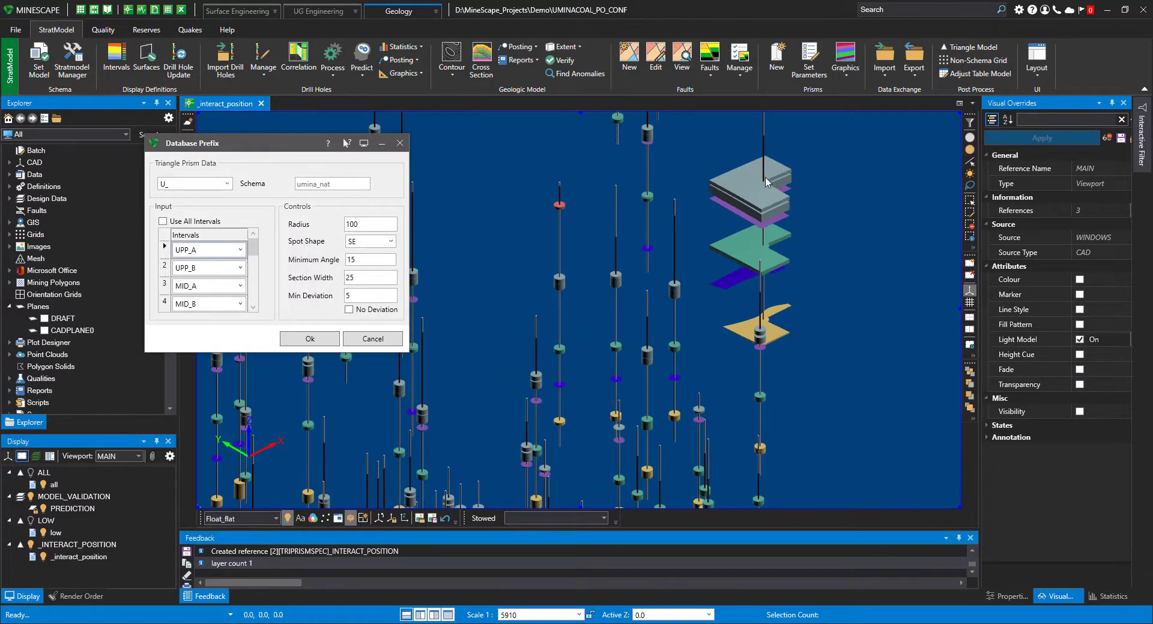
scroll(745, 267, "up", 2)
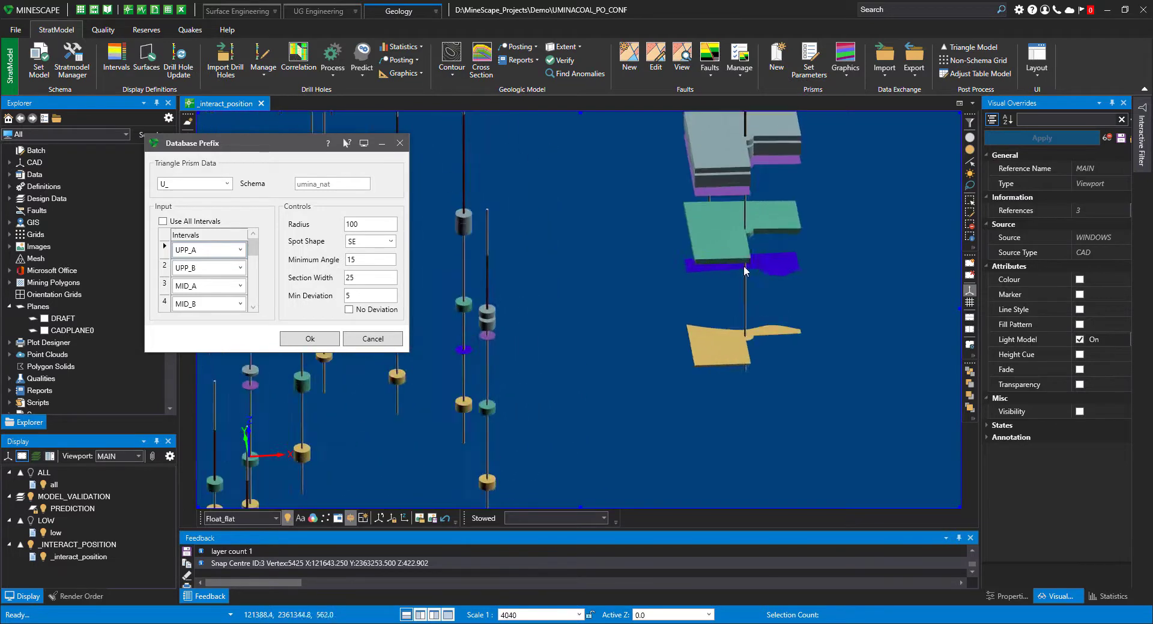
scroll(744, 271, "up", 2)
scroll(738, 327, "down", 2)
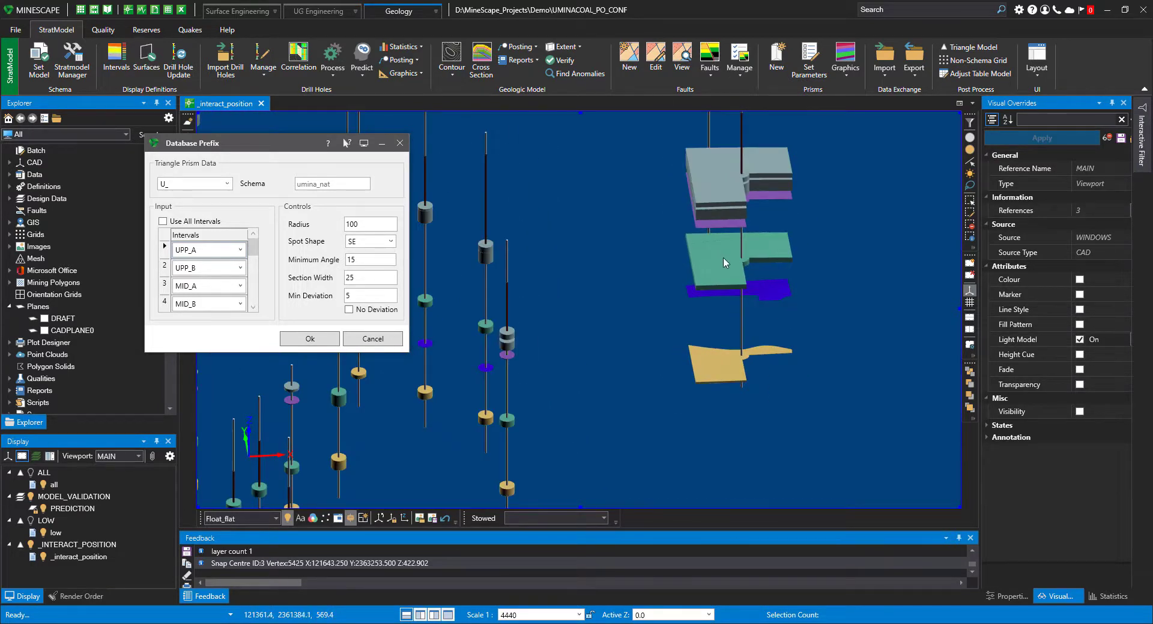
mouse_move(725, 262)
middle_mouse_down()
mouse_move(710, 236)
mouse_move(727, 256)
middle_mouse_up()
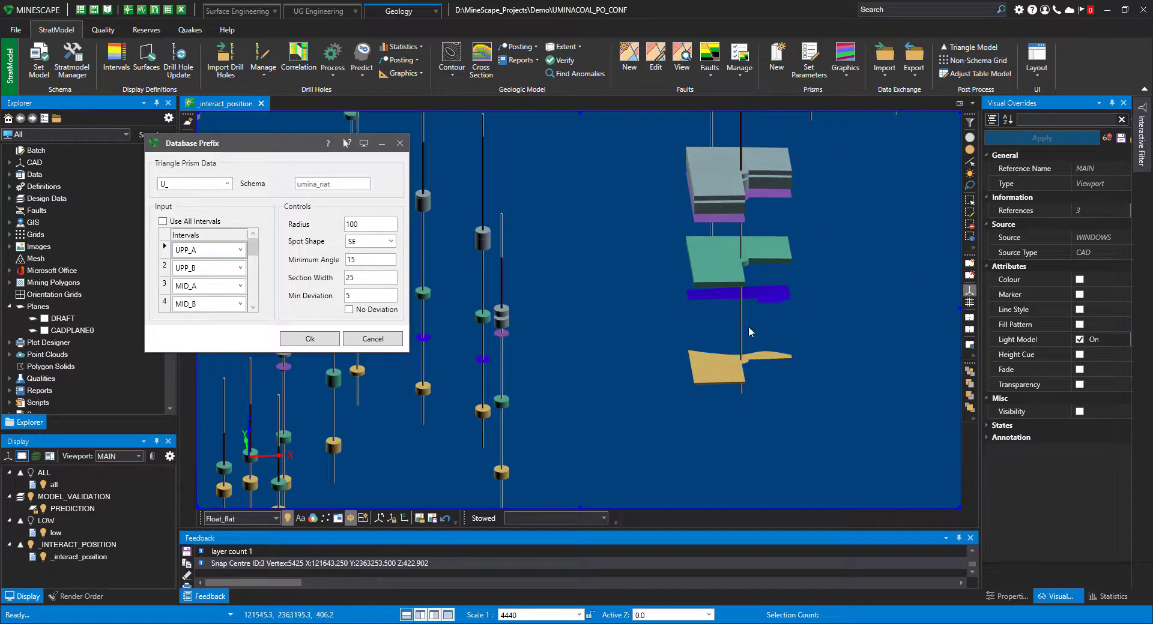
scroll(749, 329, "down", 1)
middle_click_drag(749, 329, 679, 170)
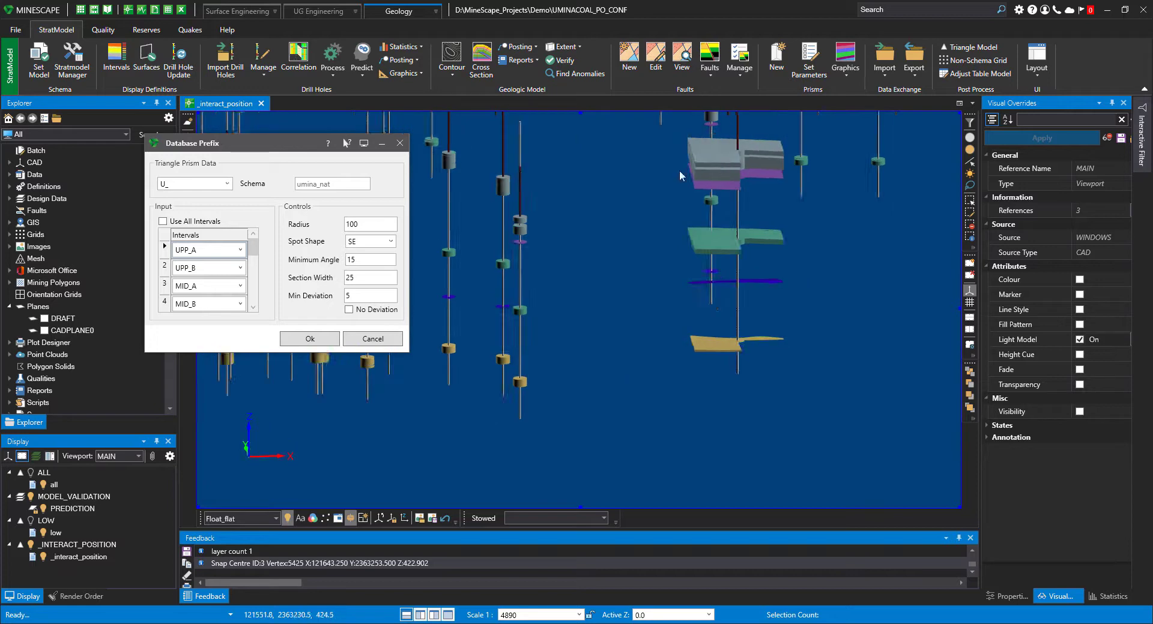
Set the prism Radius to 200 and Spot Shape to NW, and confirm
double_click(371, 224)
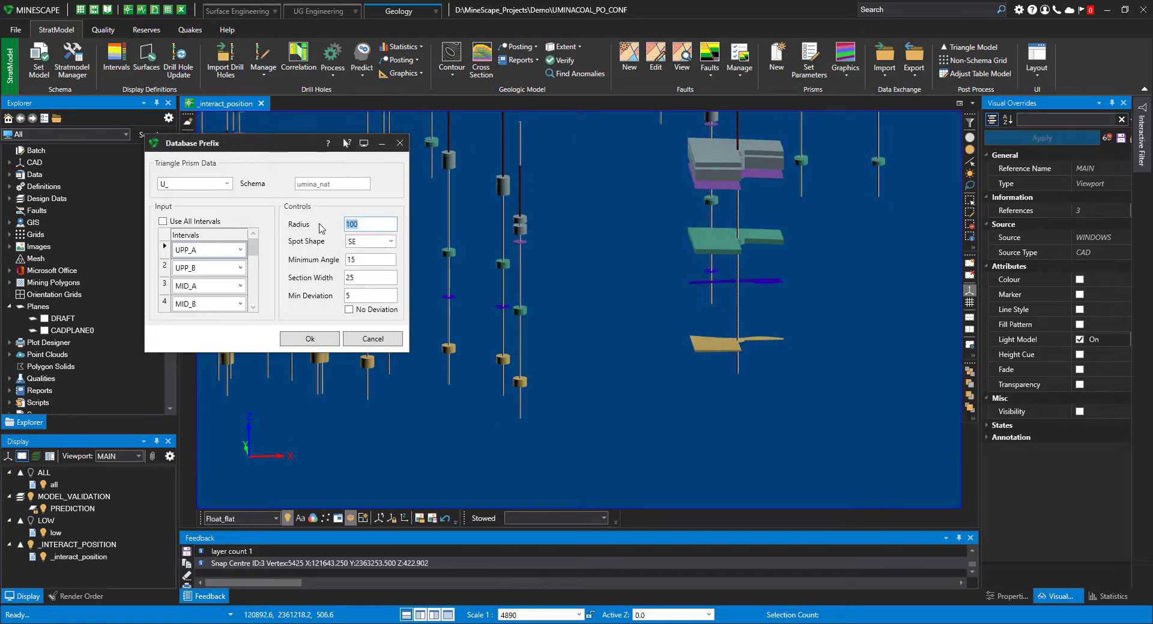
type("200")
key("Tab")
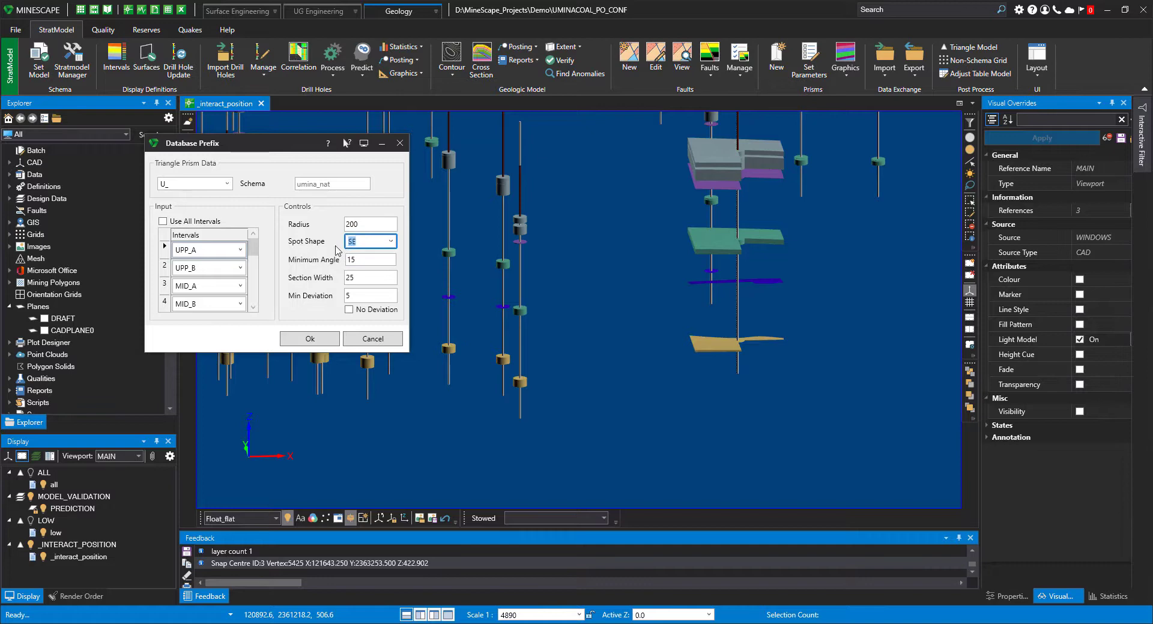
left_click(391, 242)
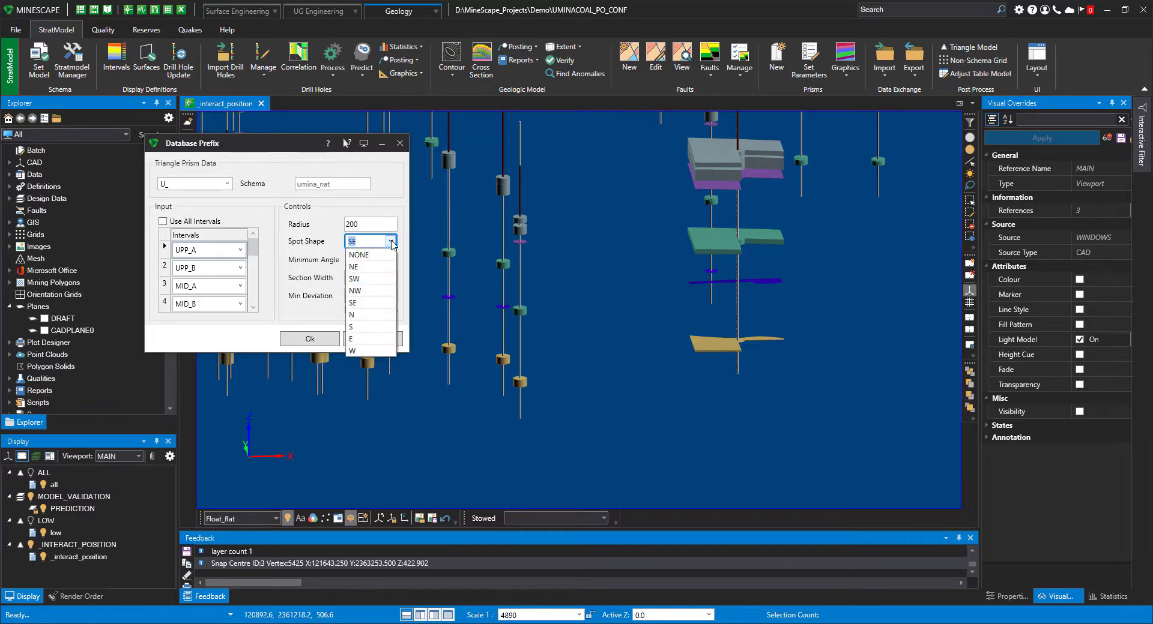
left_click(366, 291)
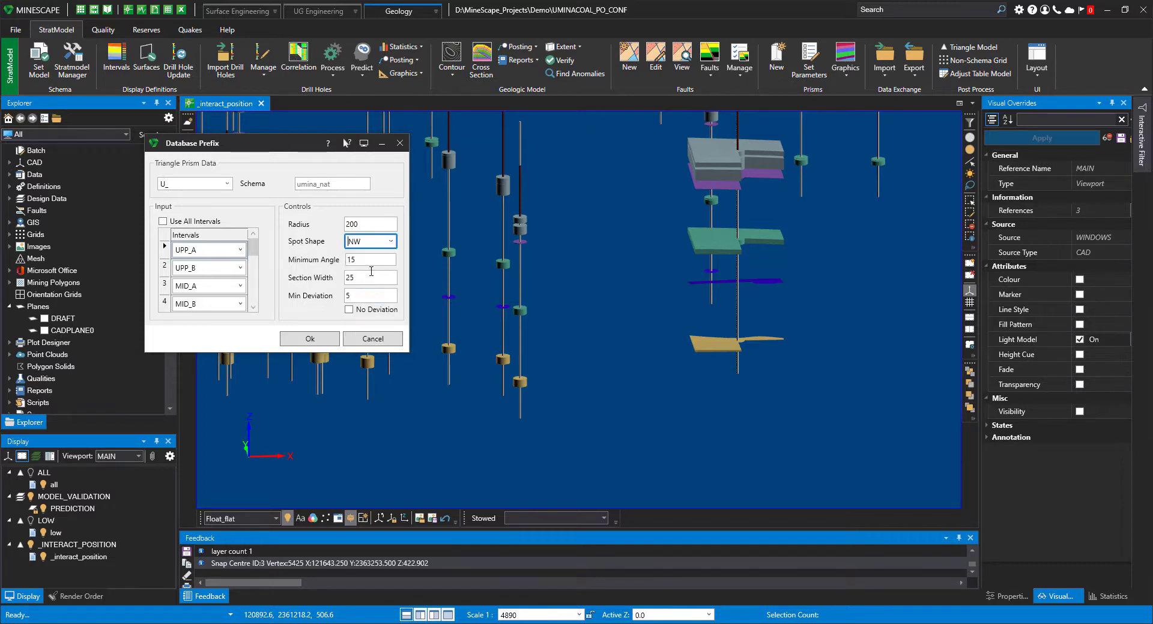
left_click(309, 339)
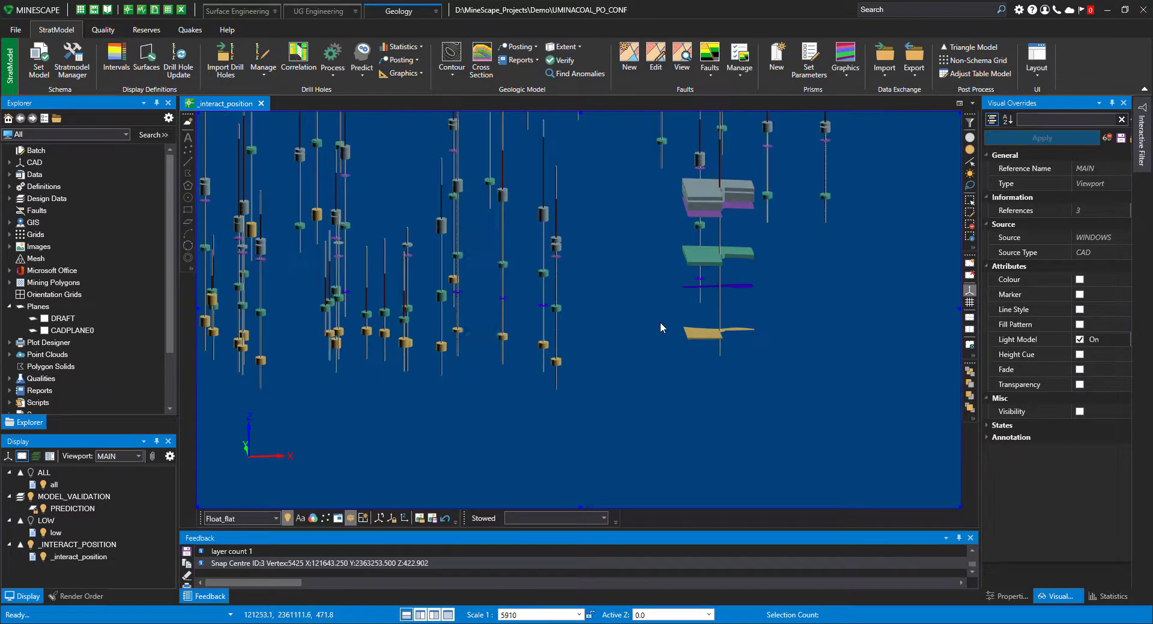
Rebuild the Area Around Point prisms at a picked point and orbit to view the larger blocks
left_click_drag(700, 249, 700, 266)
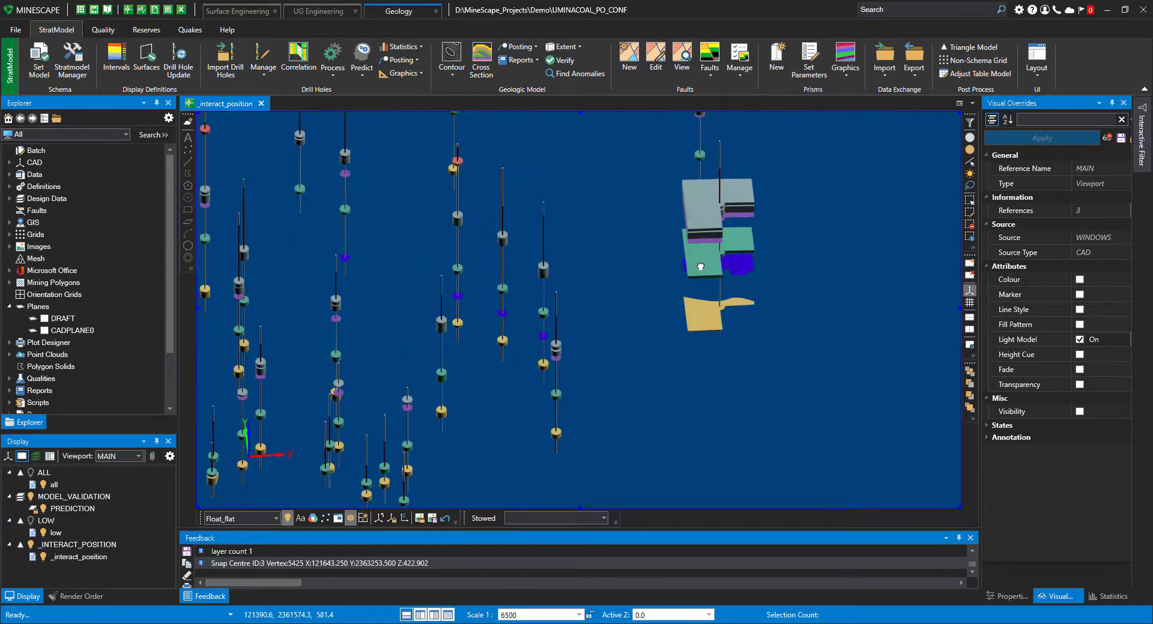
left_click(851, 74)
left_click(863, 218)
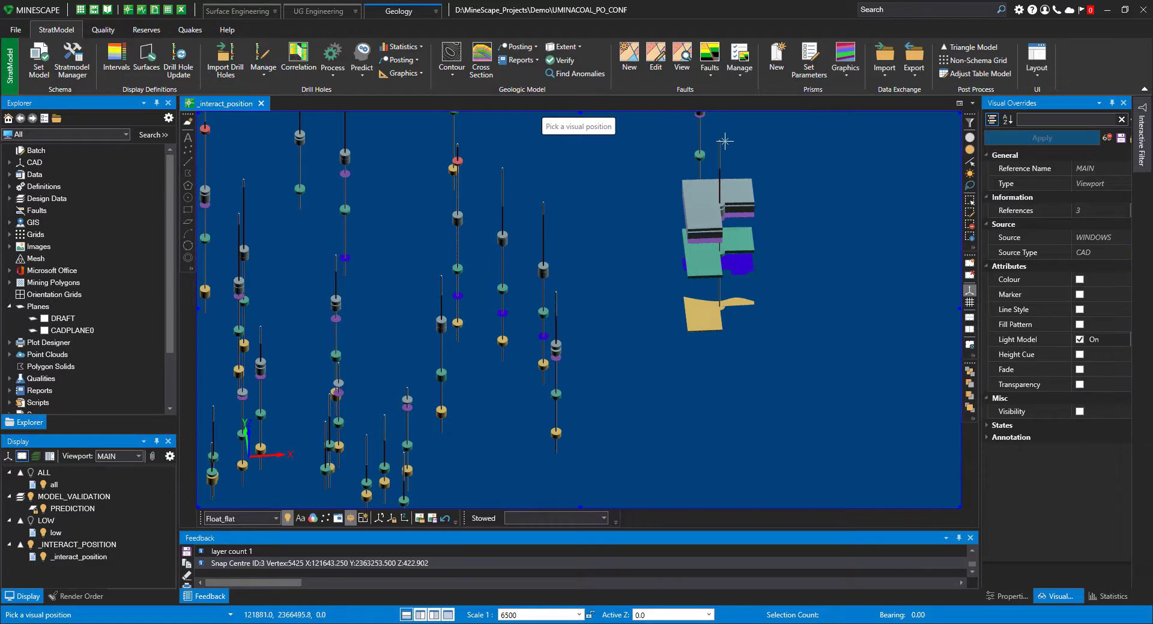
left_click(722, 217)
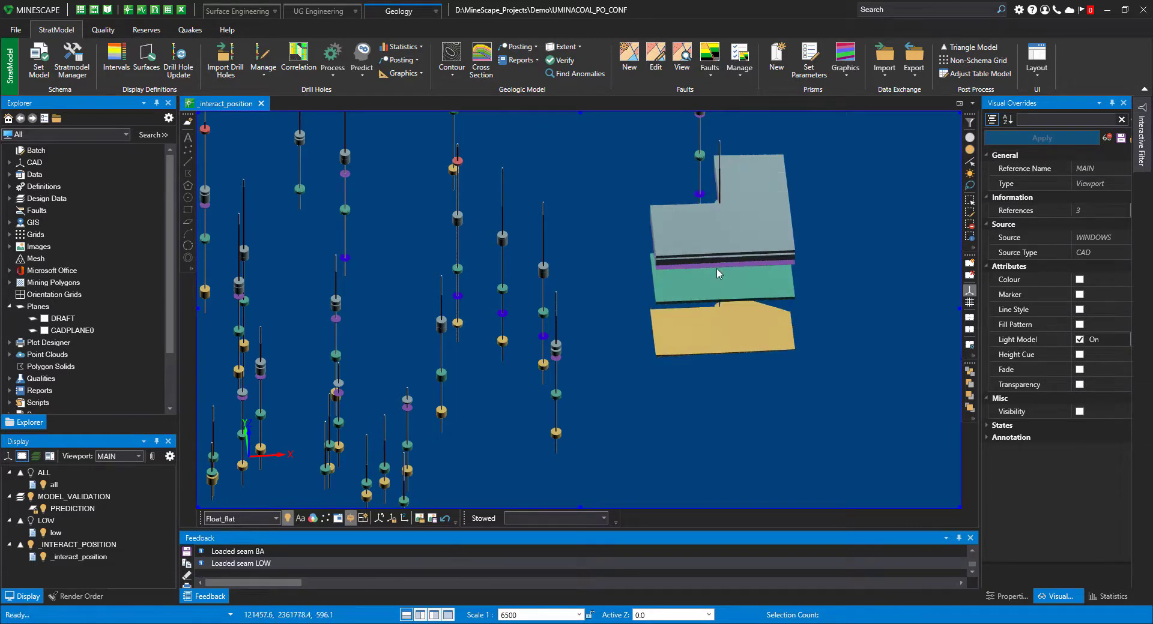
scroll(716, 269, "down", 3)
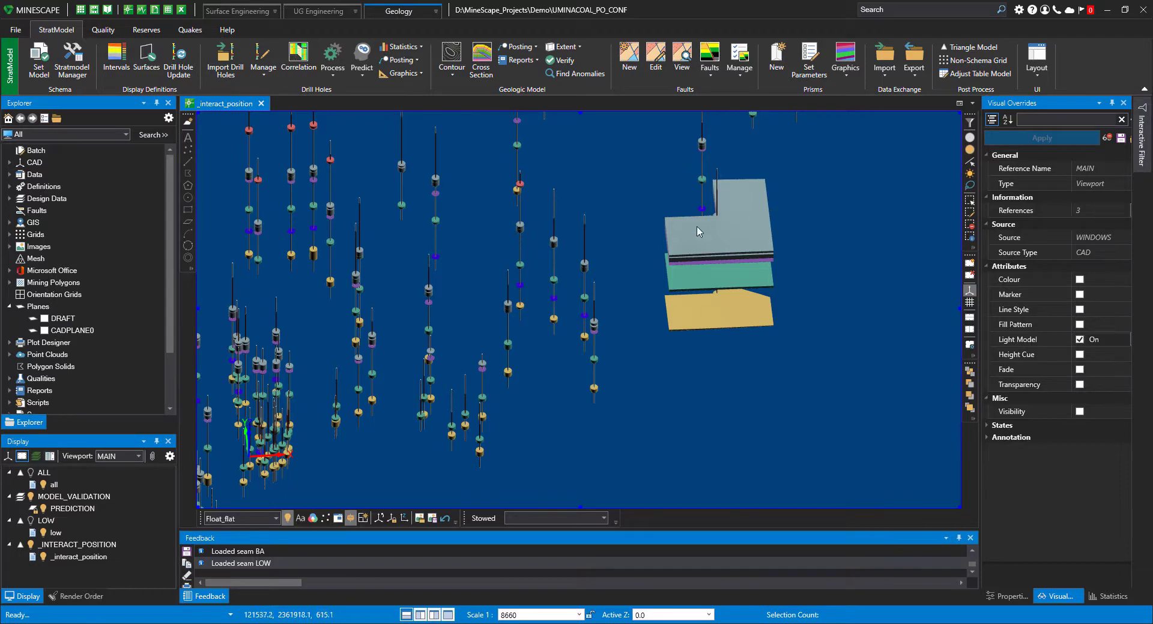
left_click_drag(701, 240, 763, 233)
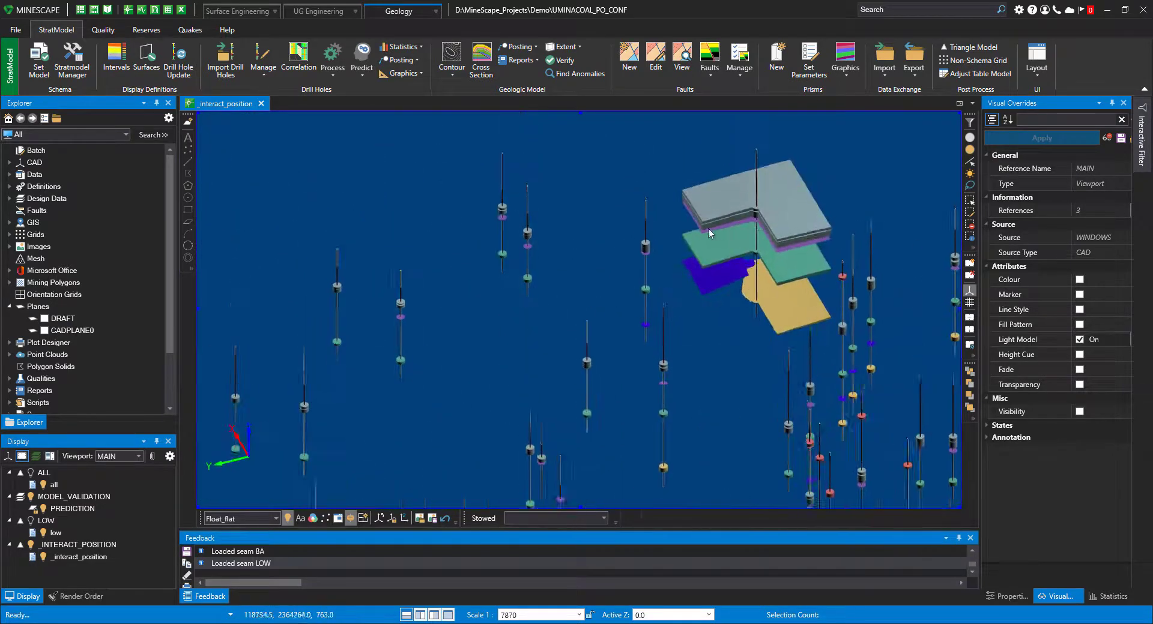
scroll(805, 211, "up", 3)
scroll(695, 277, "down", 3)
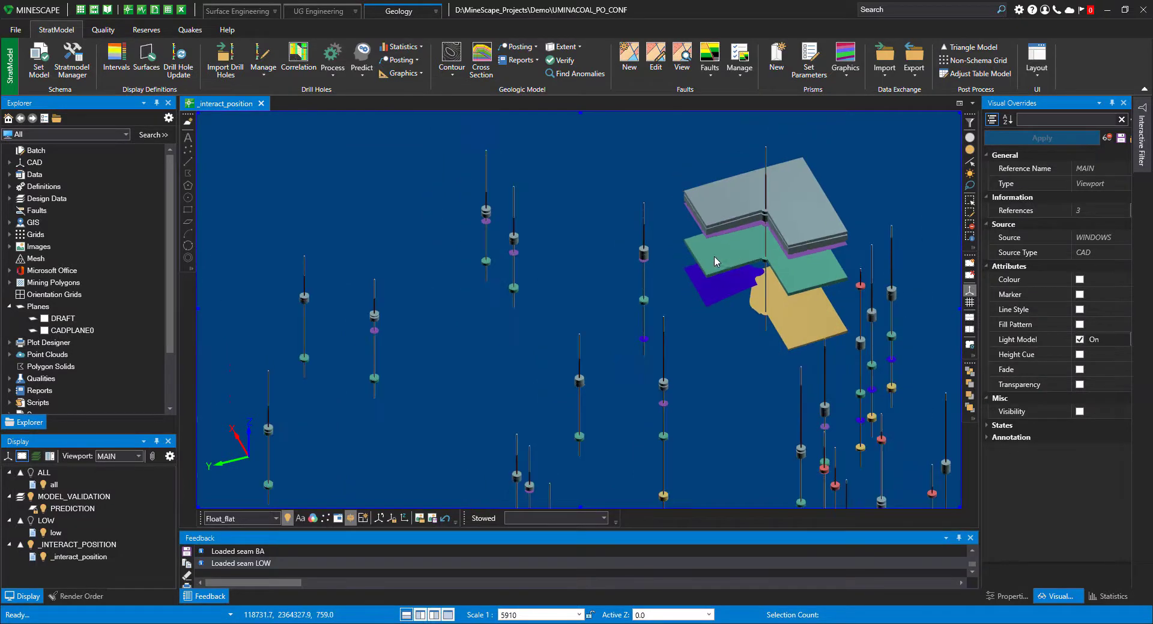
scroll(726, 254, "down", 7)
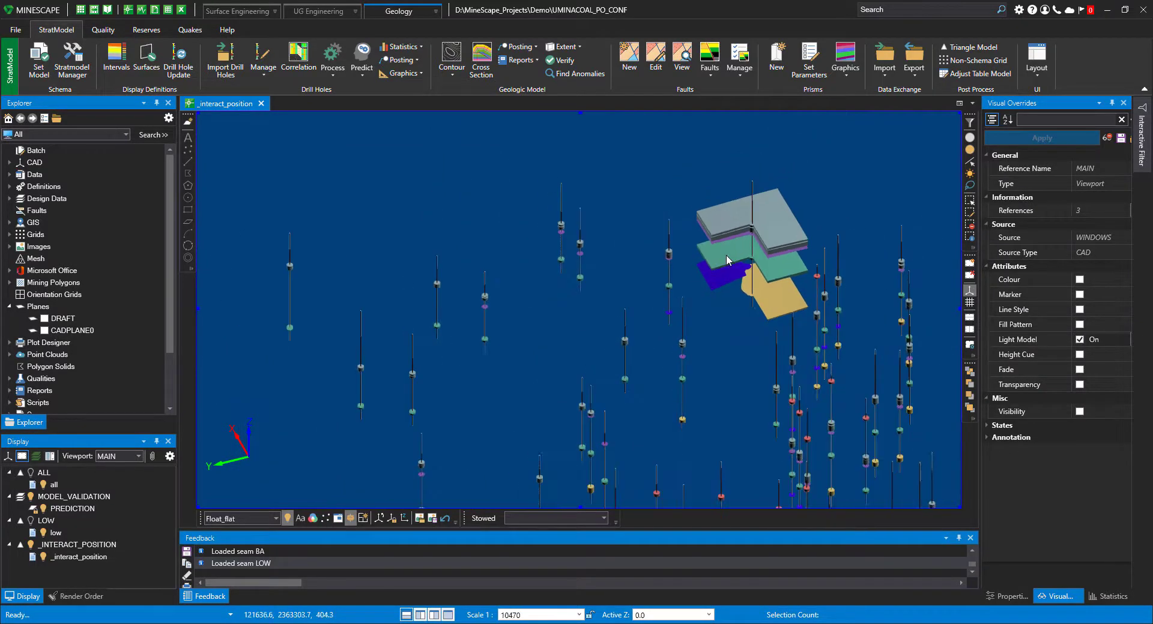
scroll(790, 386, "up", 4)
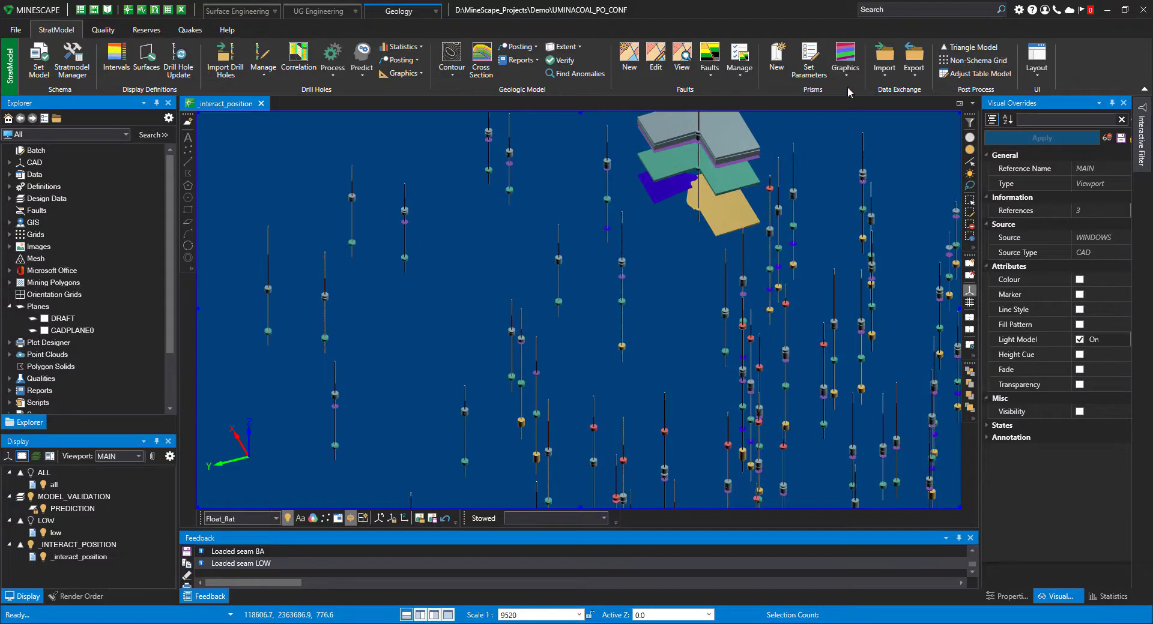
Draw a new section line between two drill holes to display prisms along it
left_click(845, 71)
left_click(882, 189)
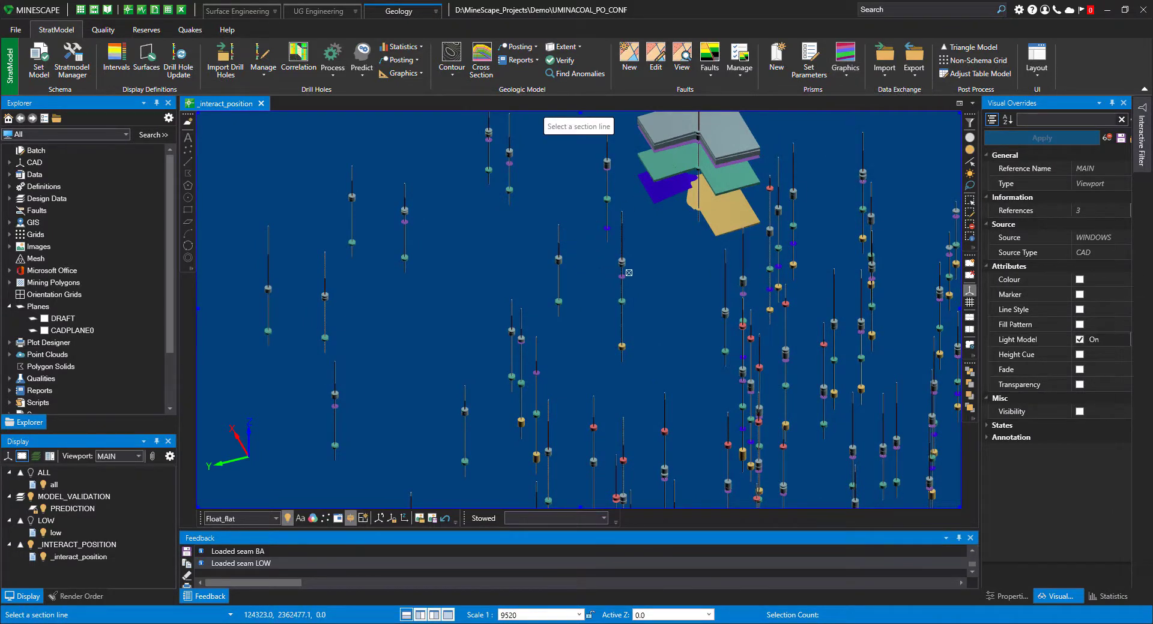
left_click(638, 258)
left_click(845, 60)
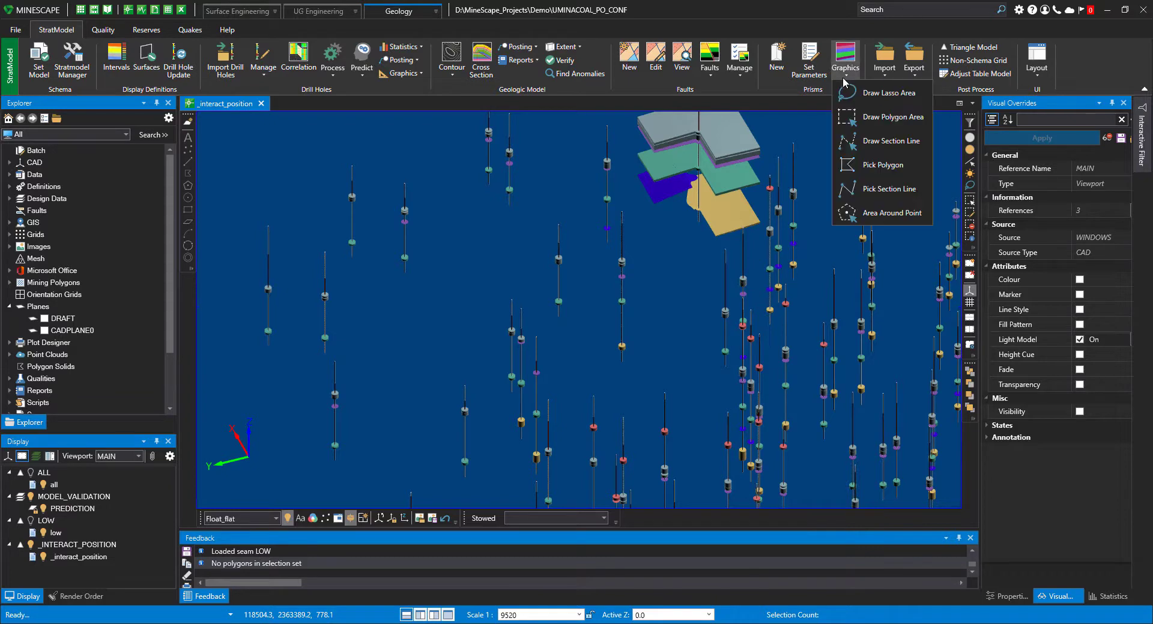
left_click(868, 144)
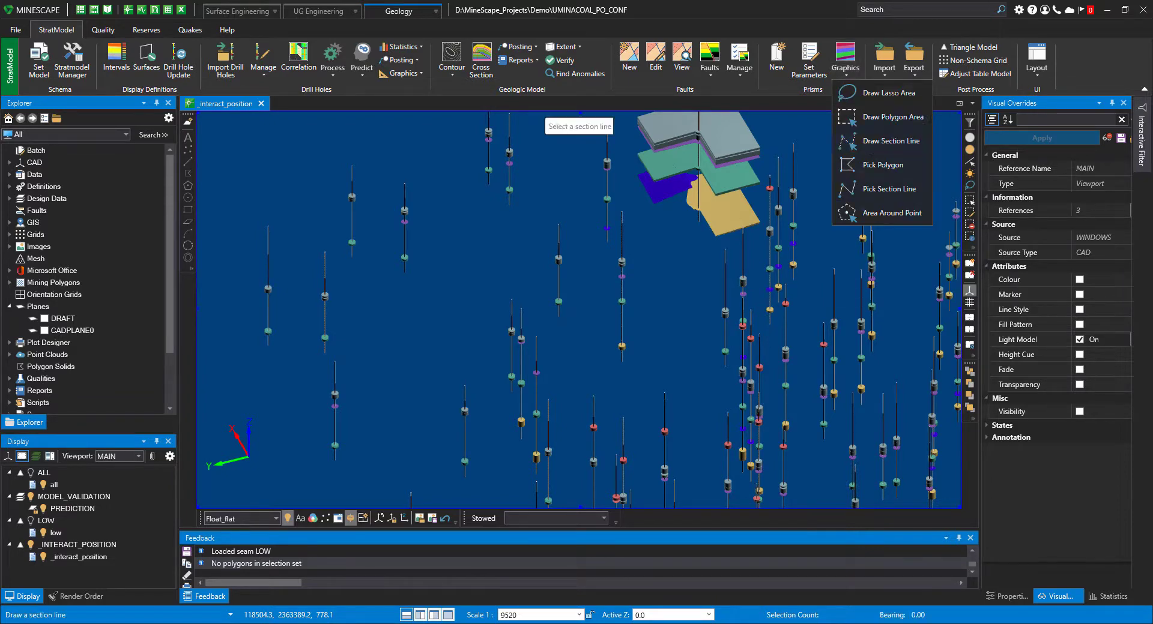
left_click(512, 299)
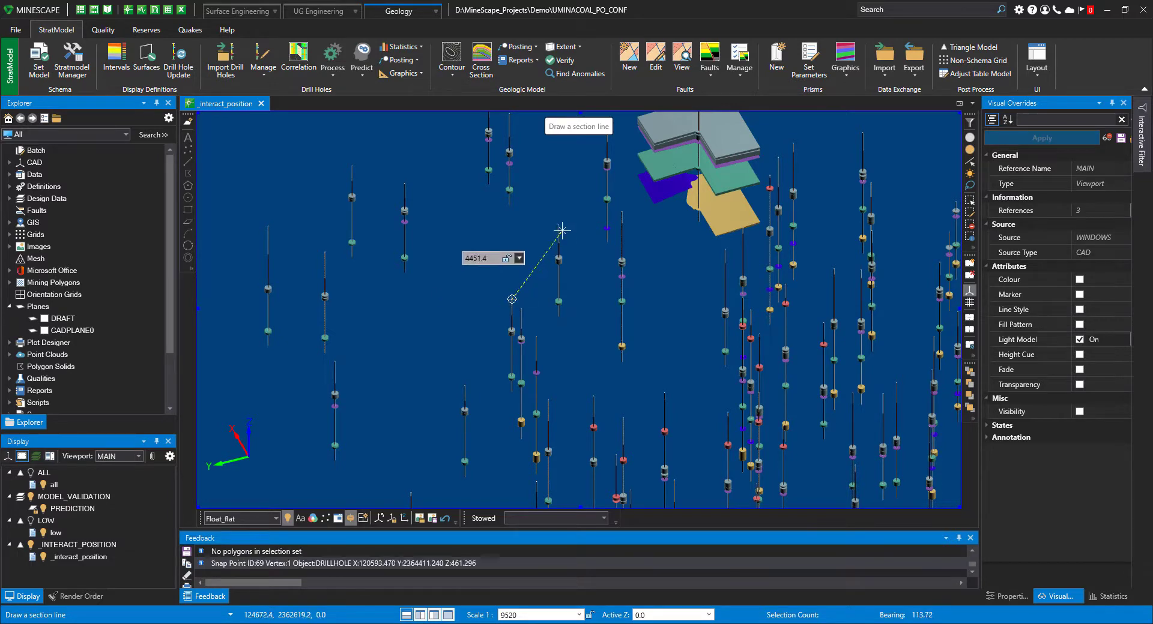
left_click(559, 252)
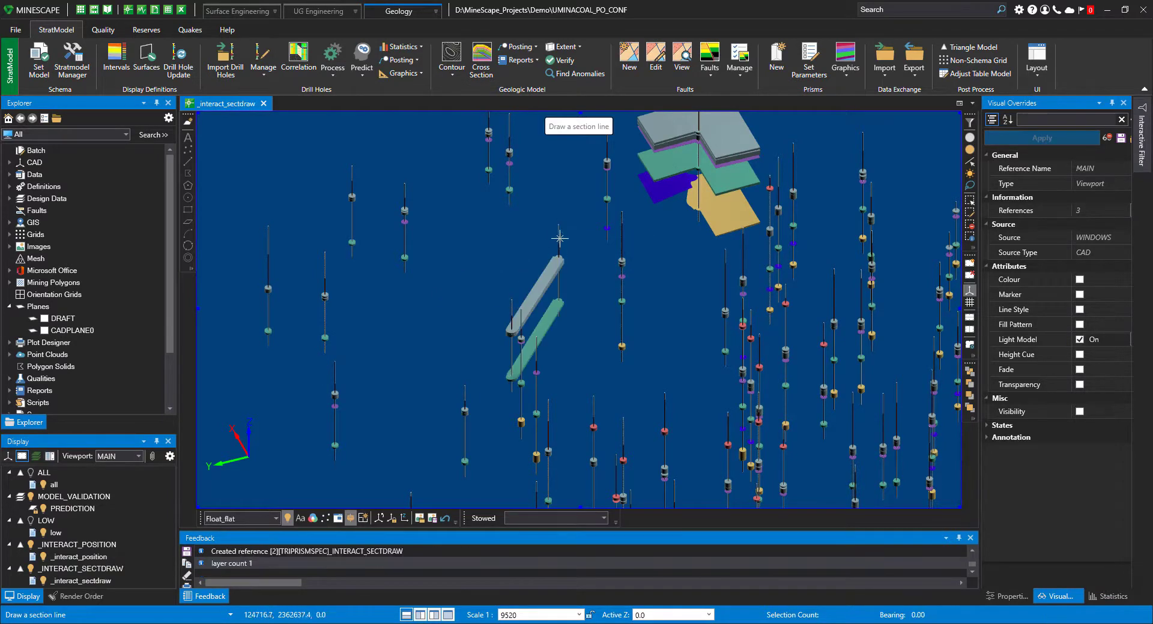
Zoom and orbit so the section-line prism strip lies flatter in view
scroll(535, 351, "up", 2)
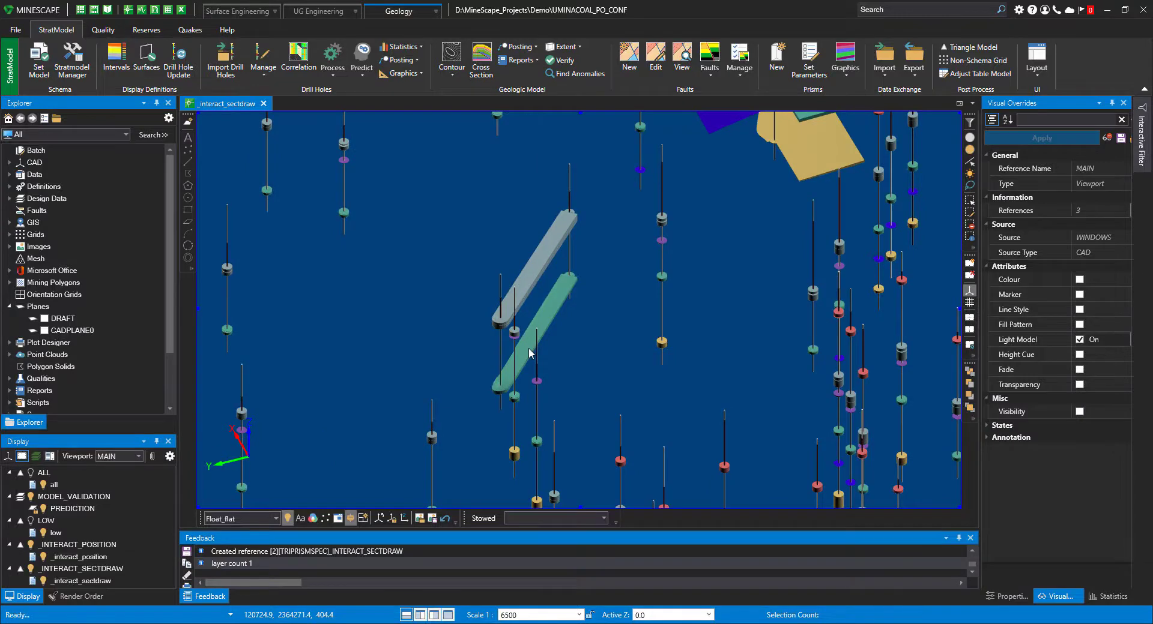
middle_click_drag(528, 348, 512, 348)
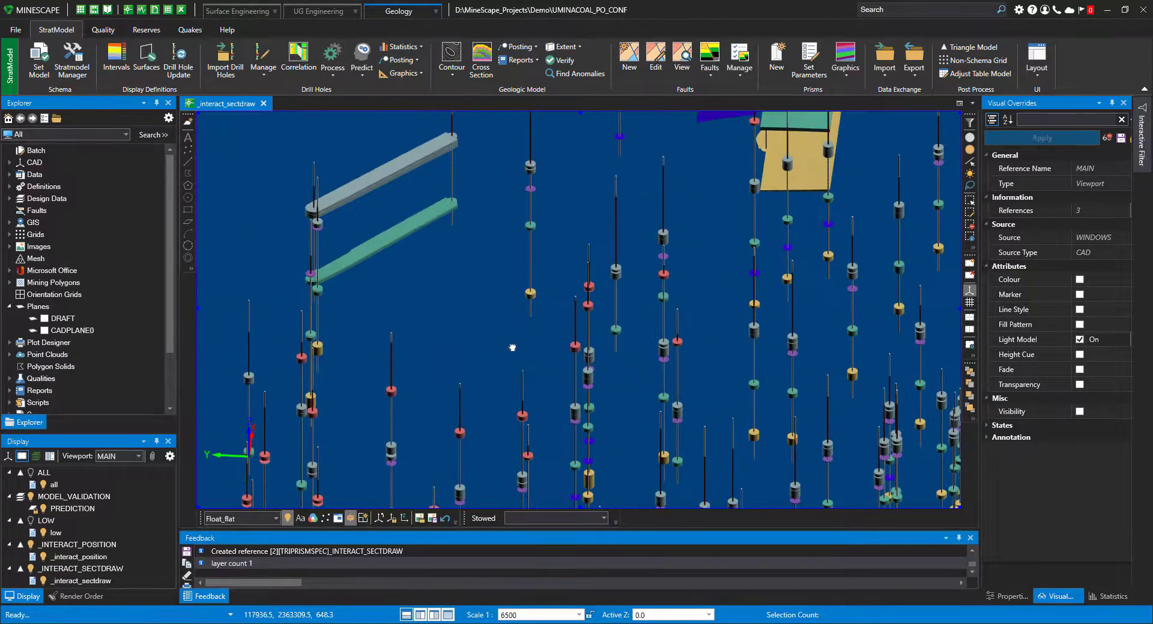
scroll(456, 210, "up", 3)
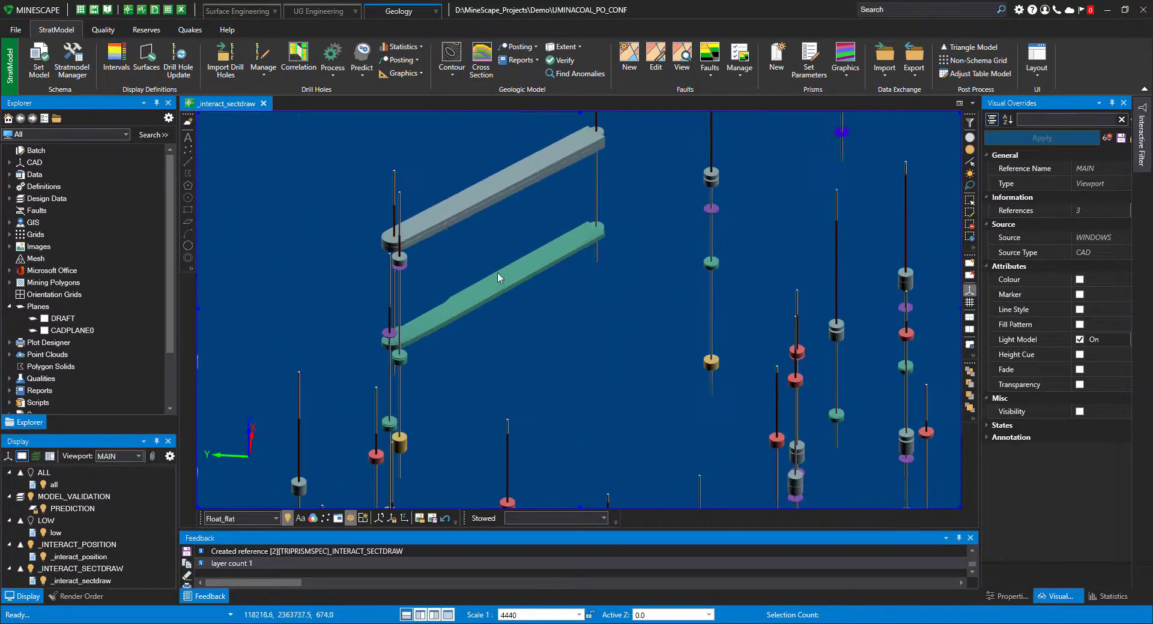
scroll(697, 313, "down", 4)
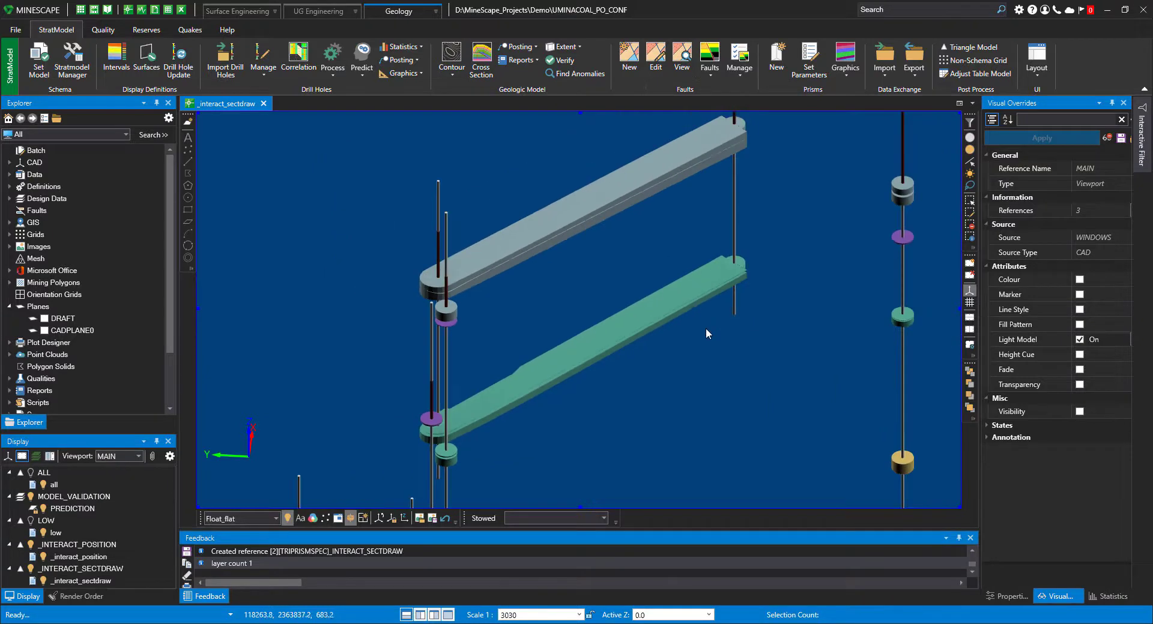